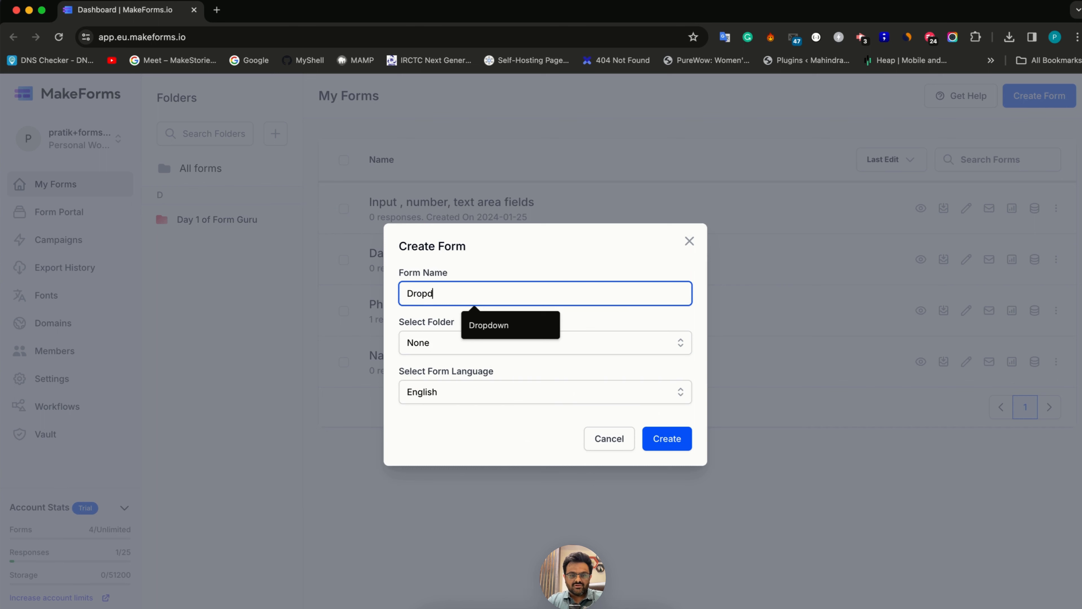
# Create the form named Dropdown Field and delete its default heading element
pyautogui.press('Return')
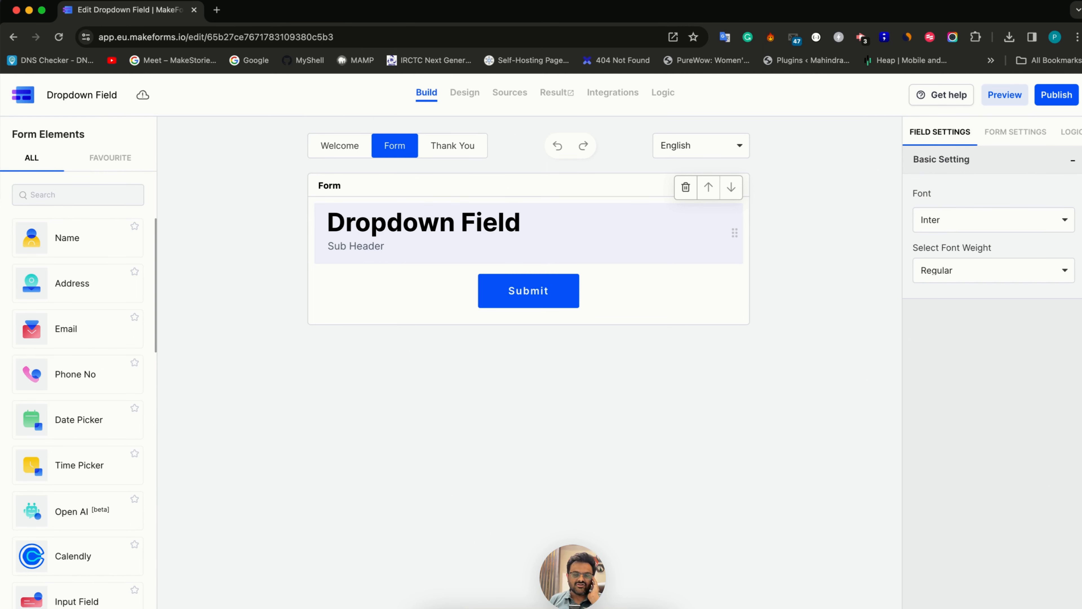
pyautogui.click(686, 187)
# Add a Dropdown element to the form and make it a required field
pyautogui.scroll(-6, 67, 450)
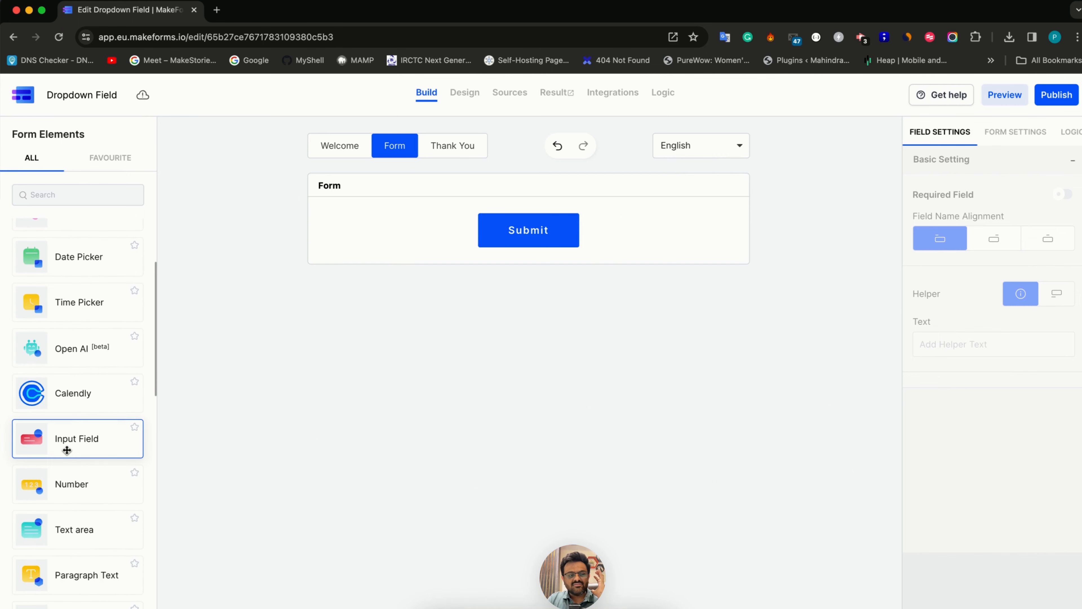
pyautogui.scroll(-4, 67, 450)
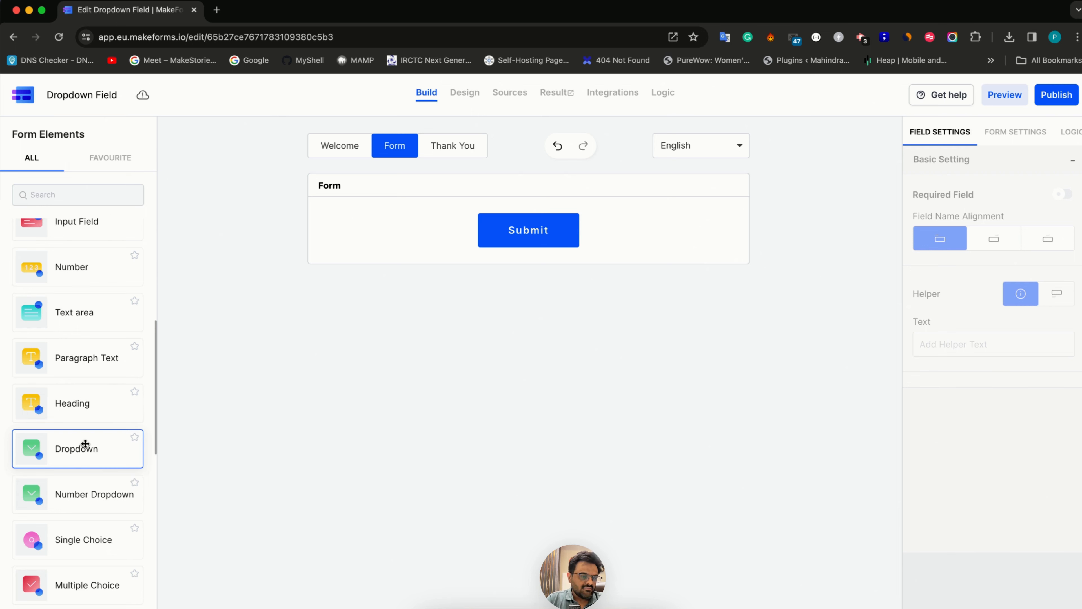
pyautogui.scroll(-1, 86, 441)
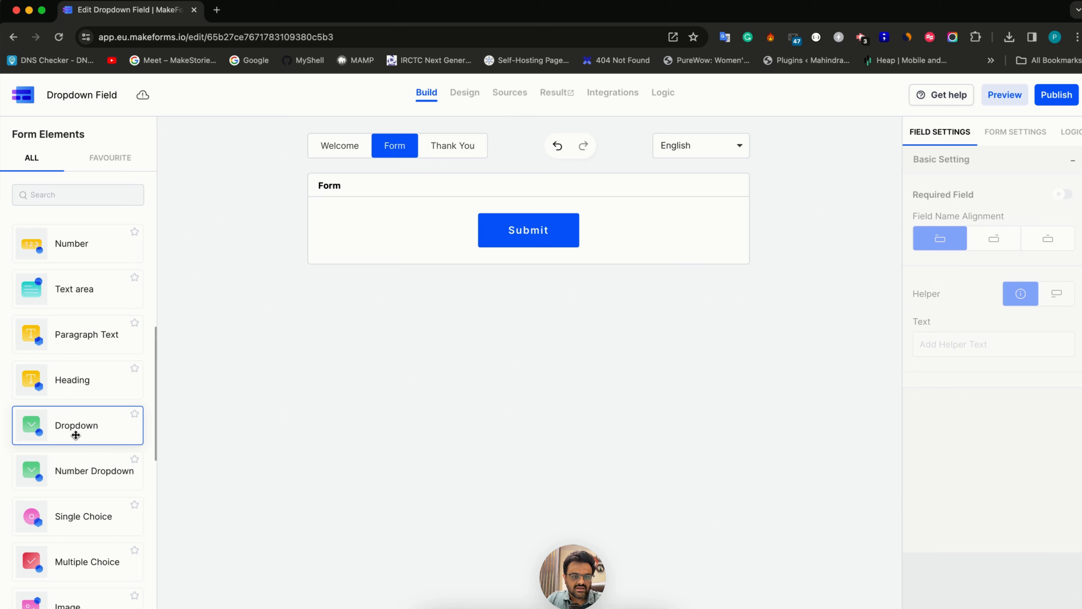
pyautogui.click(76, 435)
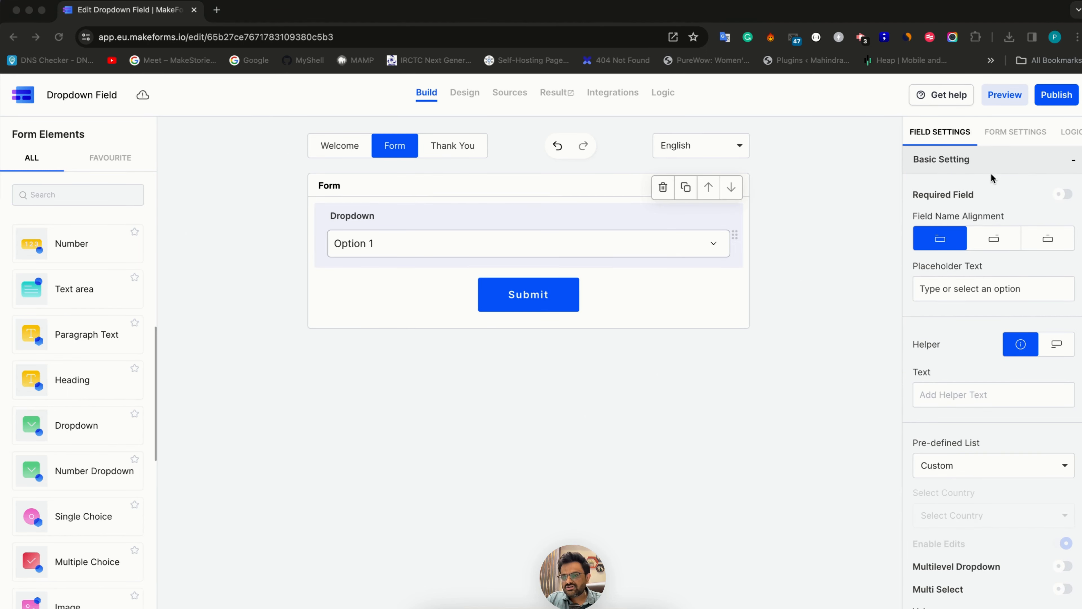
pyautogui.click(1062, 195)
pyautogui.click(1063, 196)
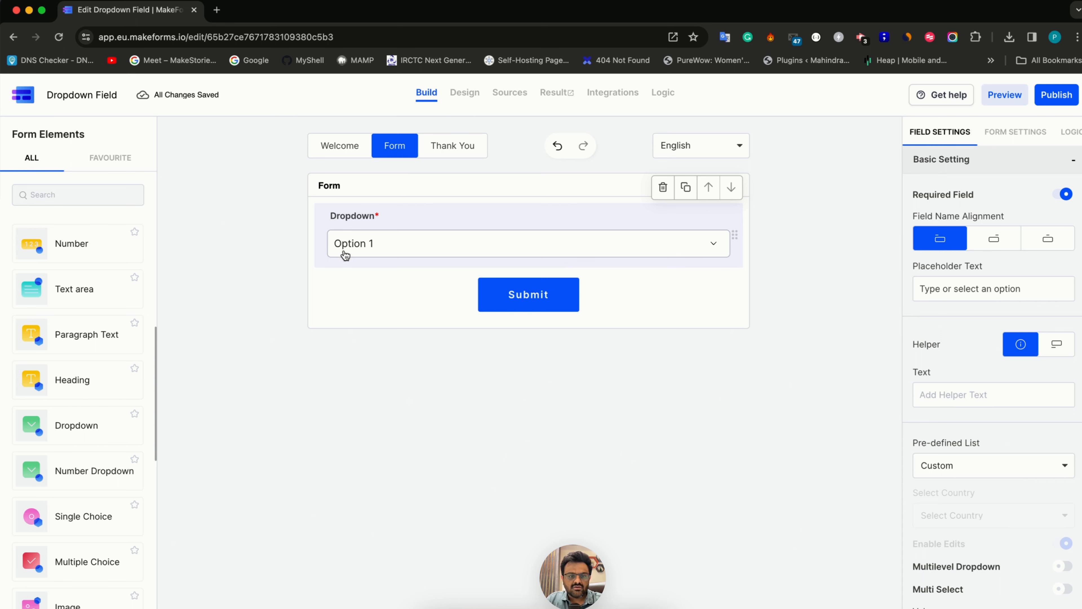
# Preview the dropdown's default options in the Design view and return to the Build view
pyautogui.scroll(-2, 963, 529)
pyautogui.scroll(-5, 962, 529)
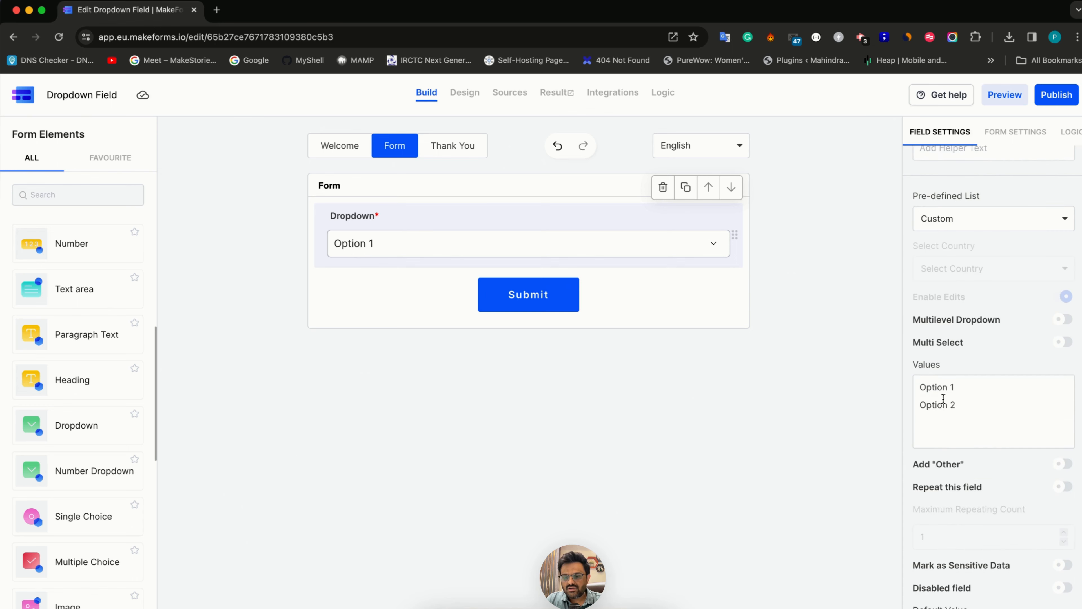
pyautogui.scroll(6, 948, 396)
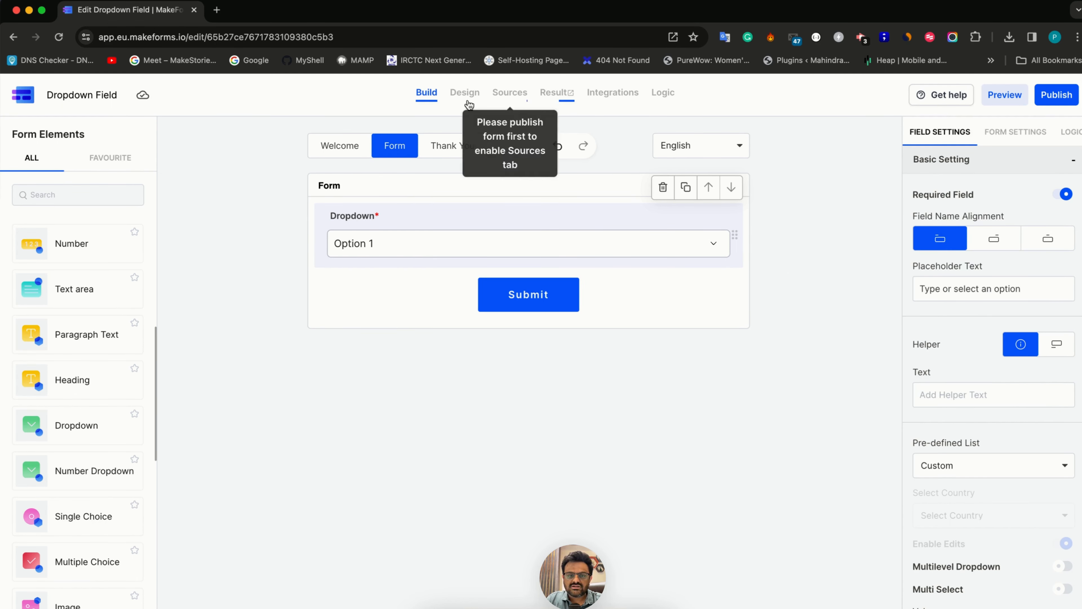
pyautogui.click(464, 93)
pyautogui.click(283, 352)
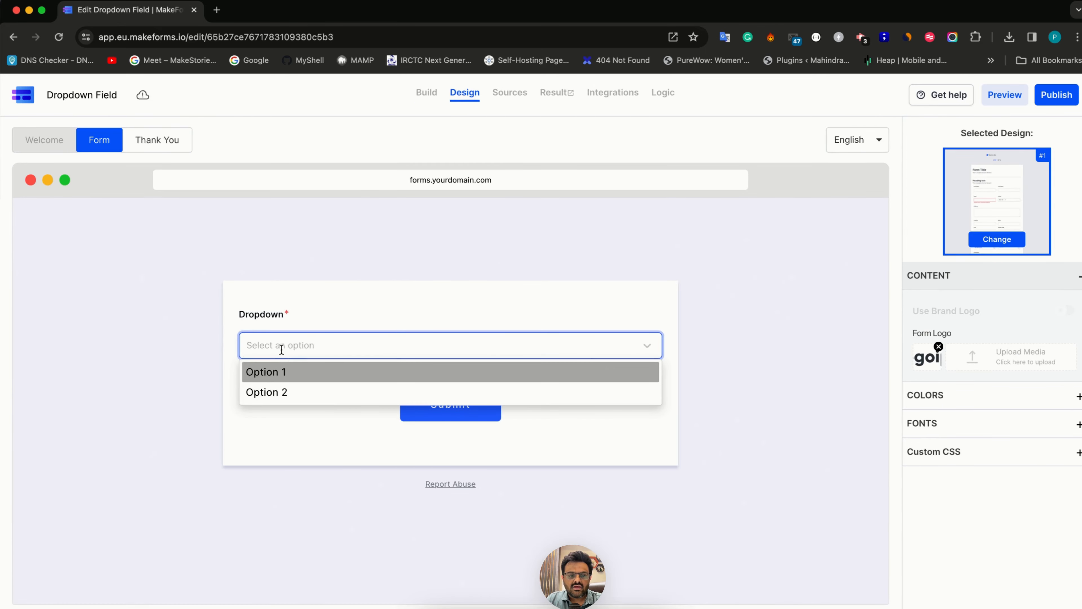
pyautogui.click(425, 94)
pyautogui.click(425, 95)
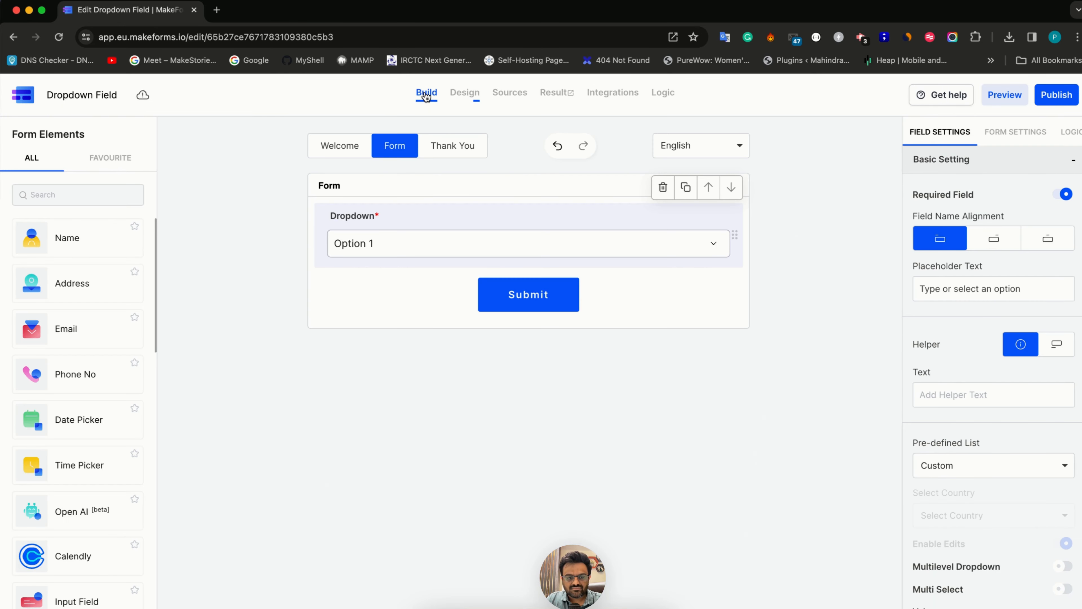
# Choose Custom as the dropdown's pre-defined list and clear the default option values
pyautogui.scroll(-2, 952, 298)
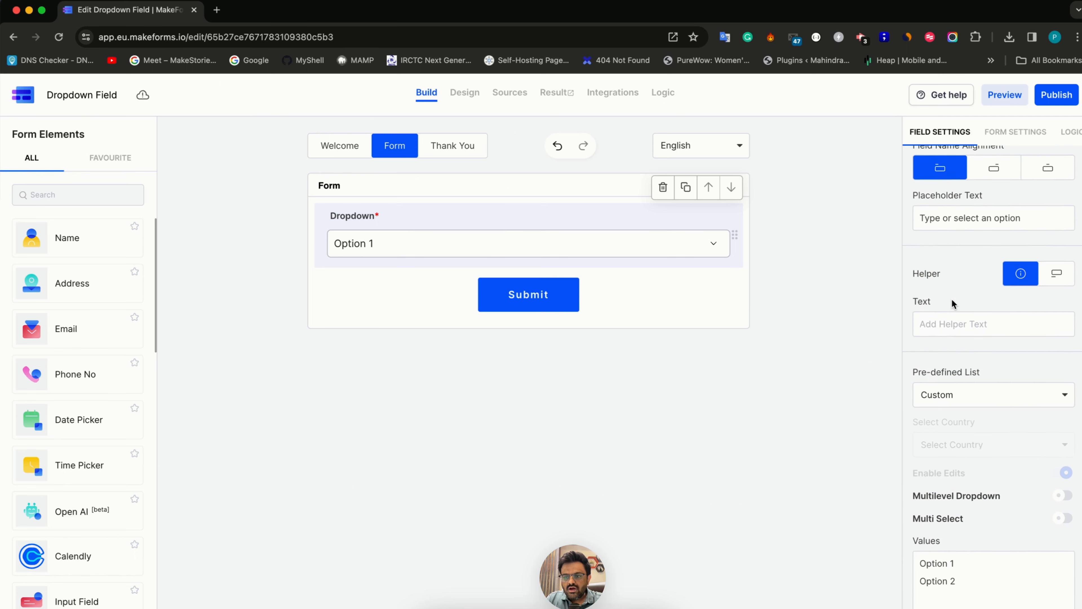
pyautogui.scroll(1, 952, 298)
pyautogui.scroll(-2, 952, 299)
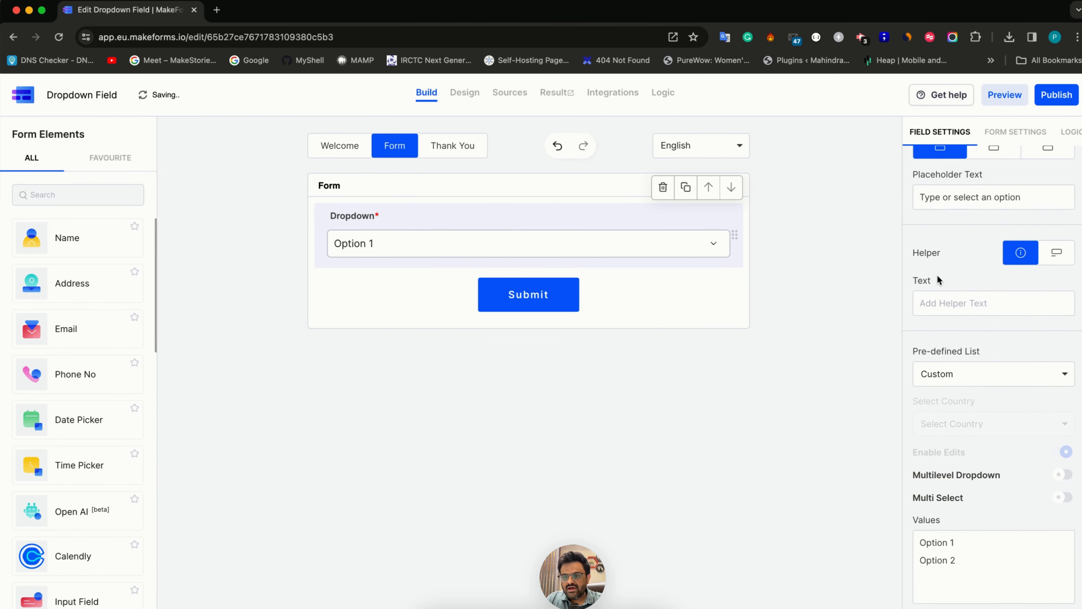
pyautogui.scroll(-4, 967, 387)
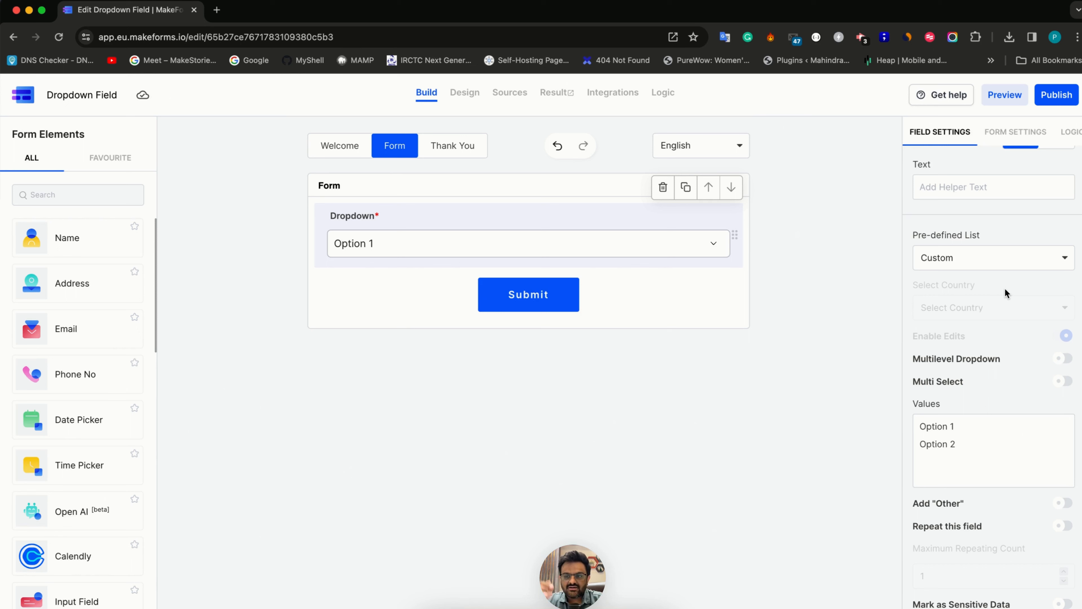
pyautogui.click(977, 264)
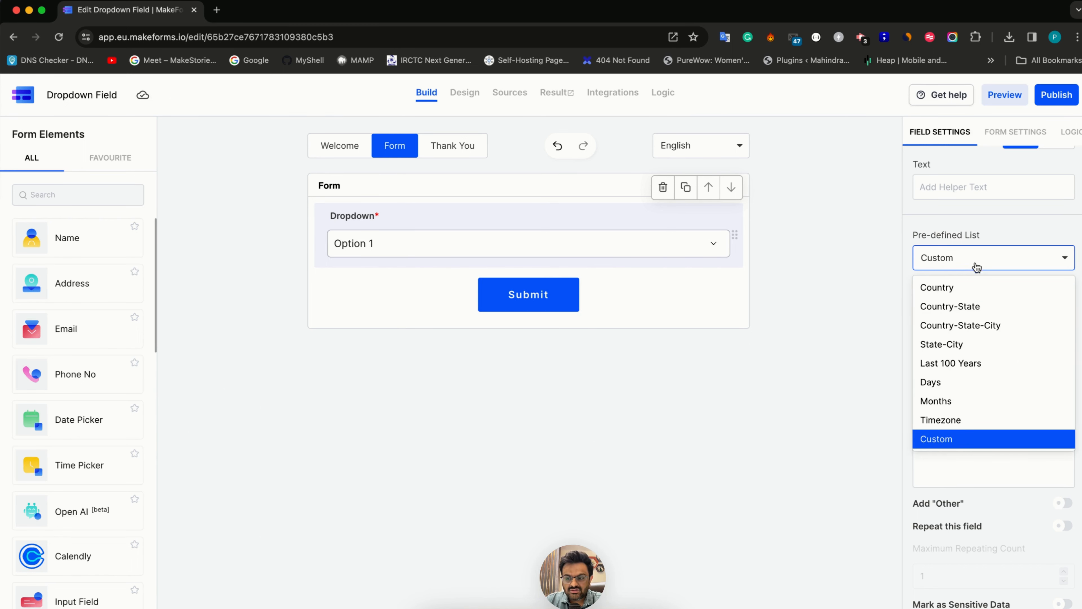
pyautogui.click(944, 440)
pyautogui.moveTo(967, 439); pyautogui.dragTo(885, 408)
pyautogui.press('BackSpace')
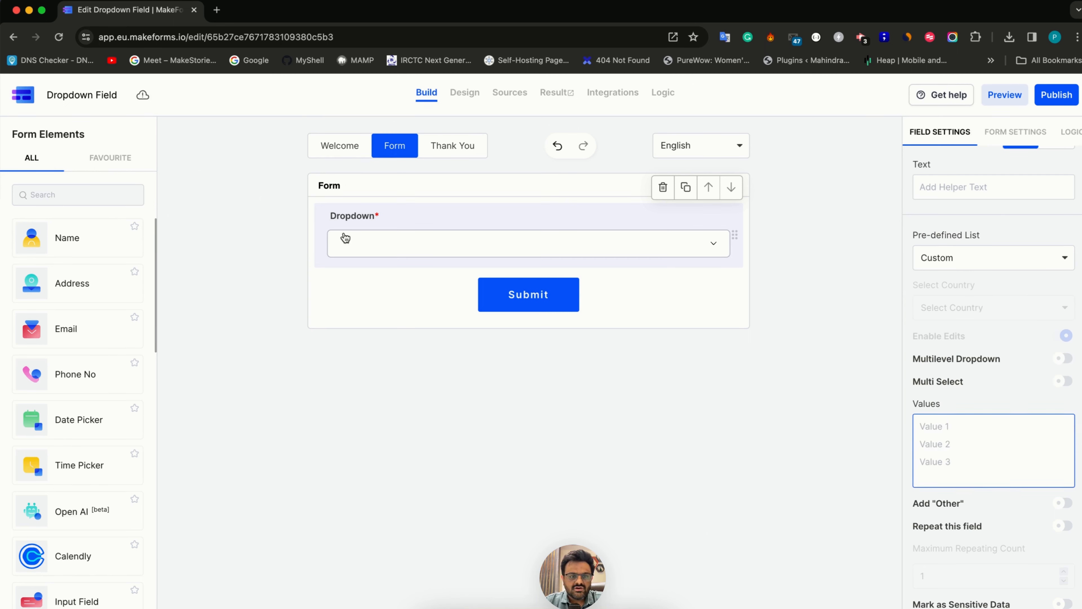
# Rename the dropdown's label as "Which Continent do you live in"
pyautogui.doubleClick(345, 216)
pyautogui.press('BackSpace')
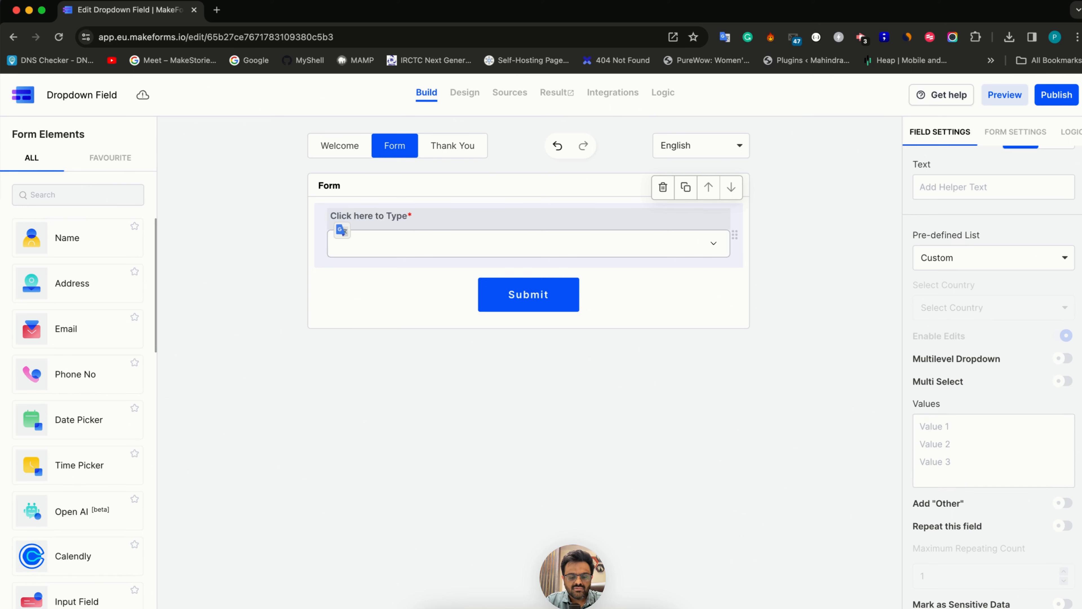
pyautogui.write('Which Conti')
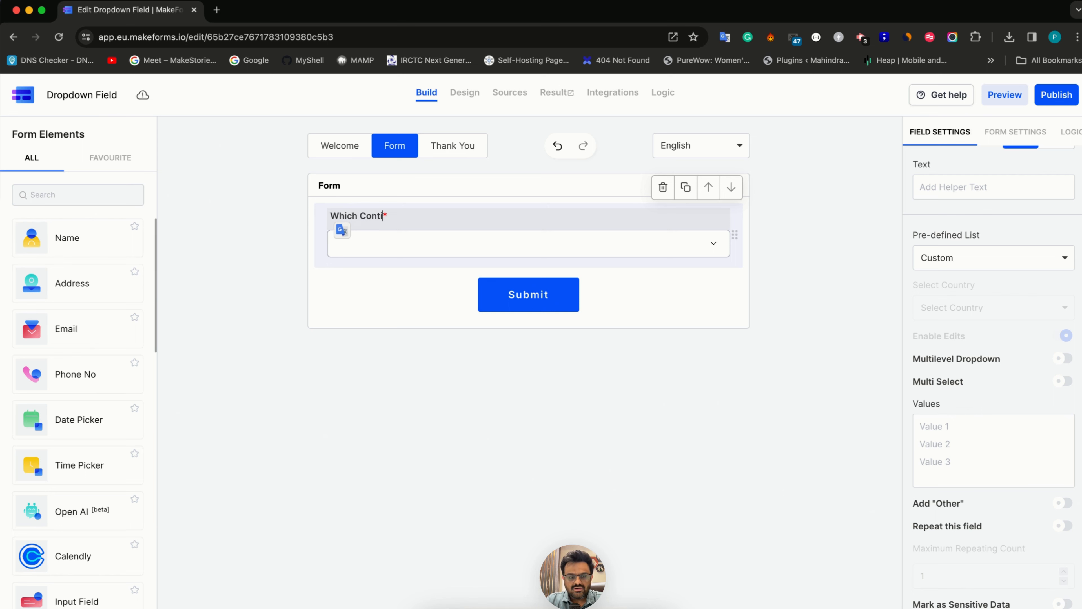
pyautogui.write('nent do you live ')
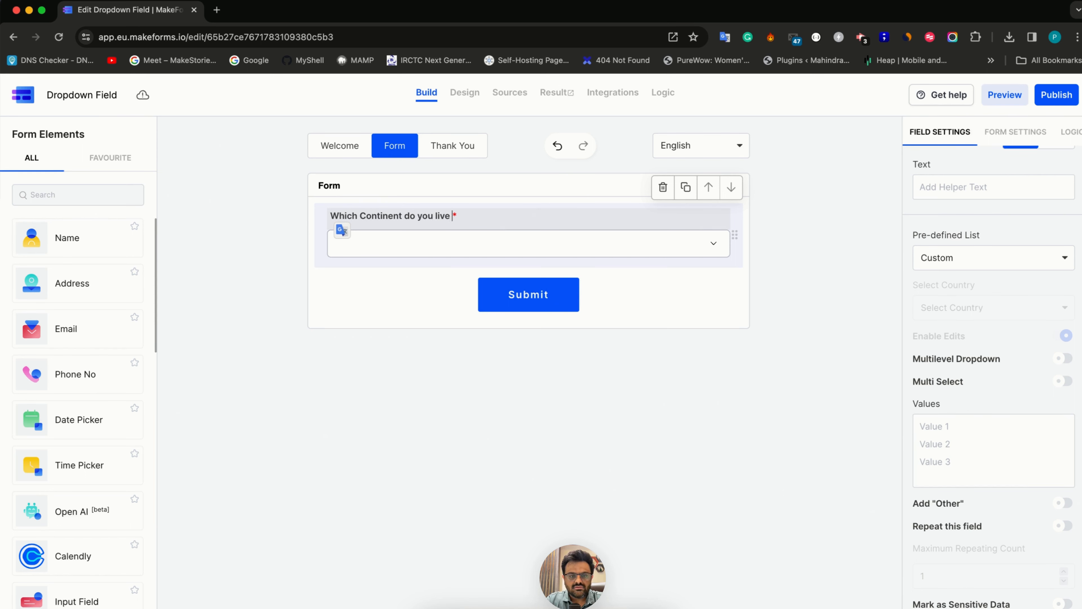
pyautogui.write('in')
# Enter Asia, Americas, Africa and Europe as the dropdown's values, one per line
pyautogui.click(958, 460)
pyautogui.write('Asi')
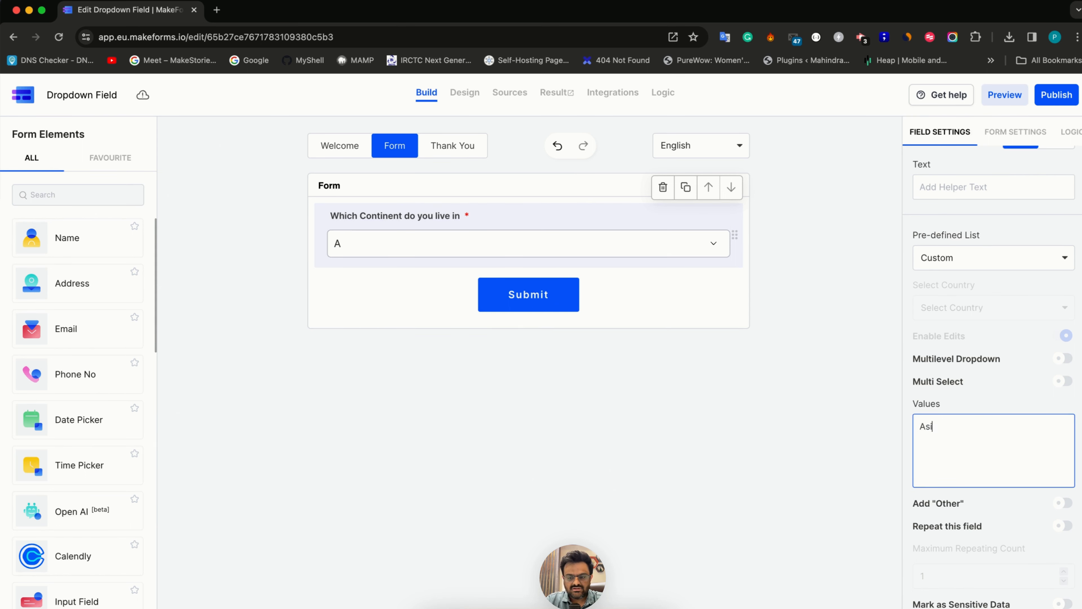
pyautogui.write('a')
pyautogui.press('Return')
pyautogui.write('Americas')
pyautogui.press('Return')
pyautogui.write('Africa')
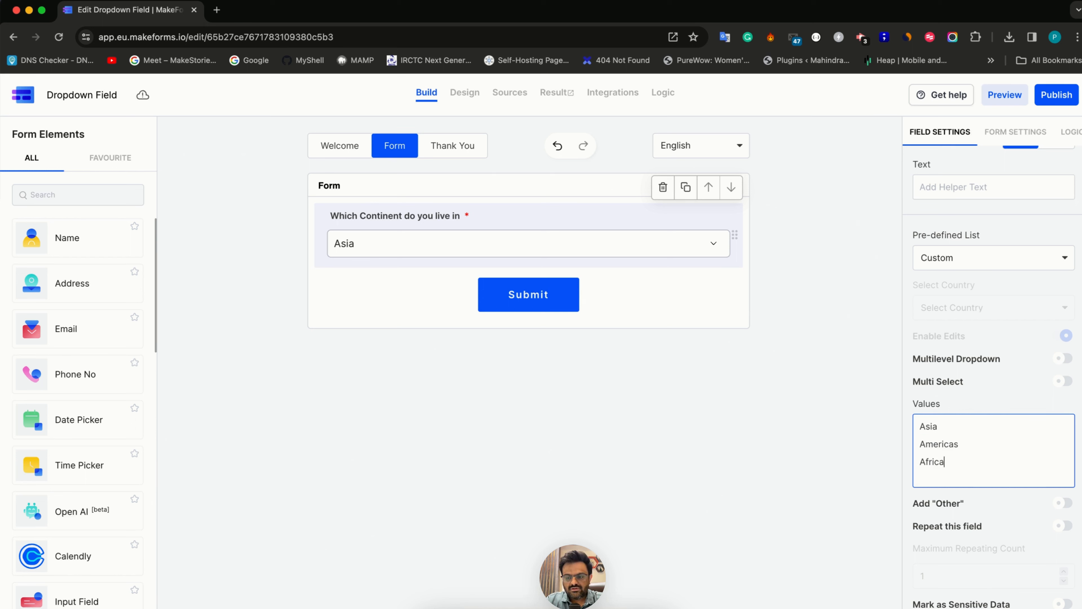
pyautogui.press('Return')
pyautogui.write('Euroe')
pyautogui.press('BackSpace')
pyautogui.write('pe')
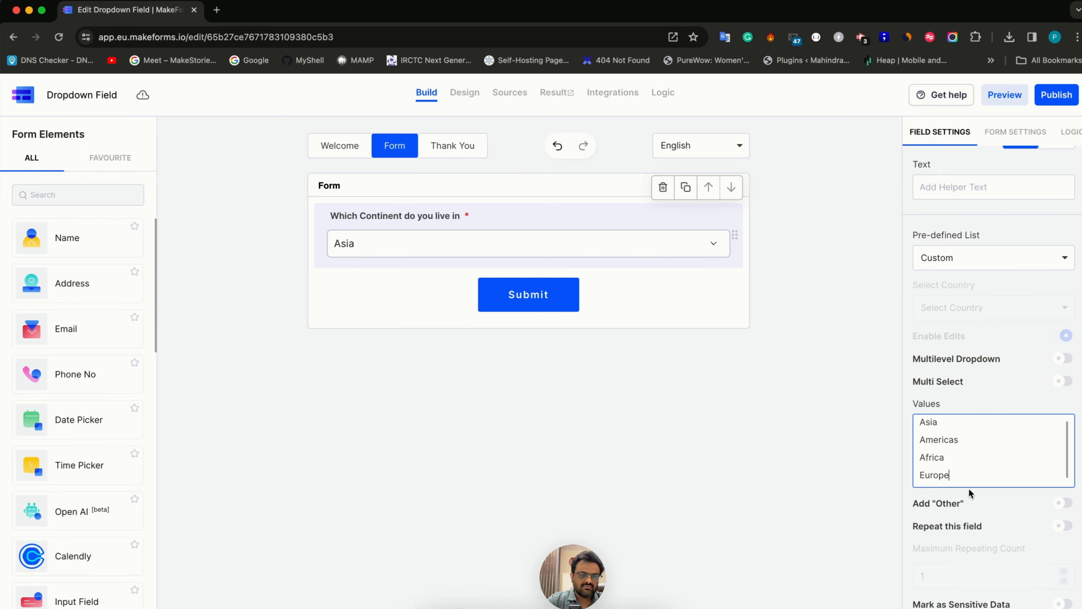
# Preview the continent options in the Design view and return to the Build view
pyautogui.click(461, 98)
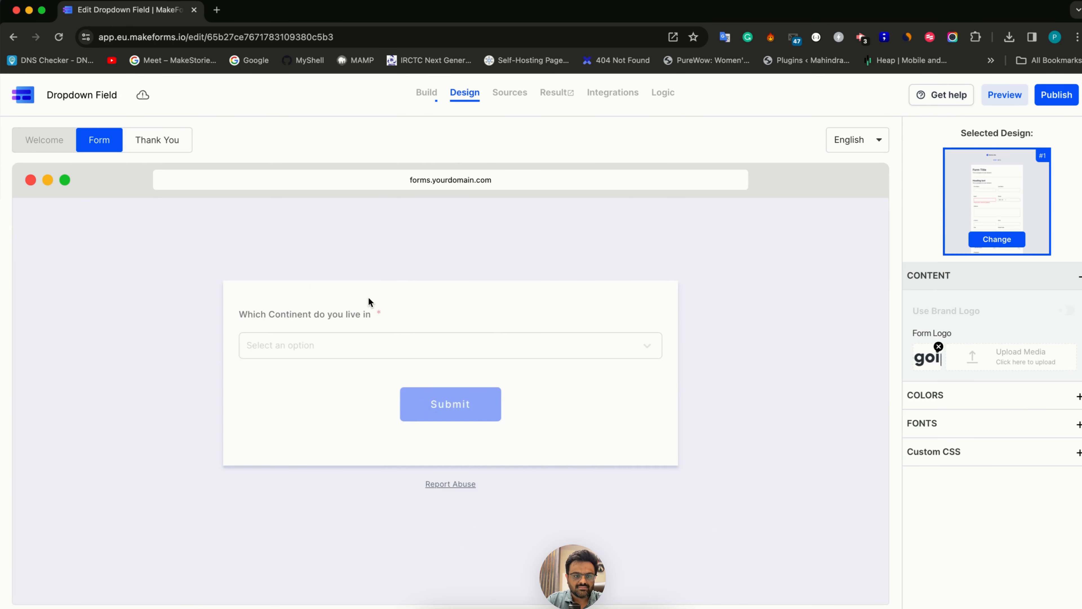
pyautogui.click(349, 355)
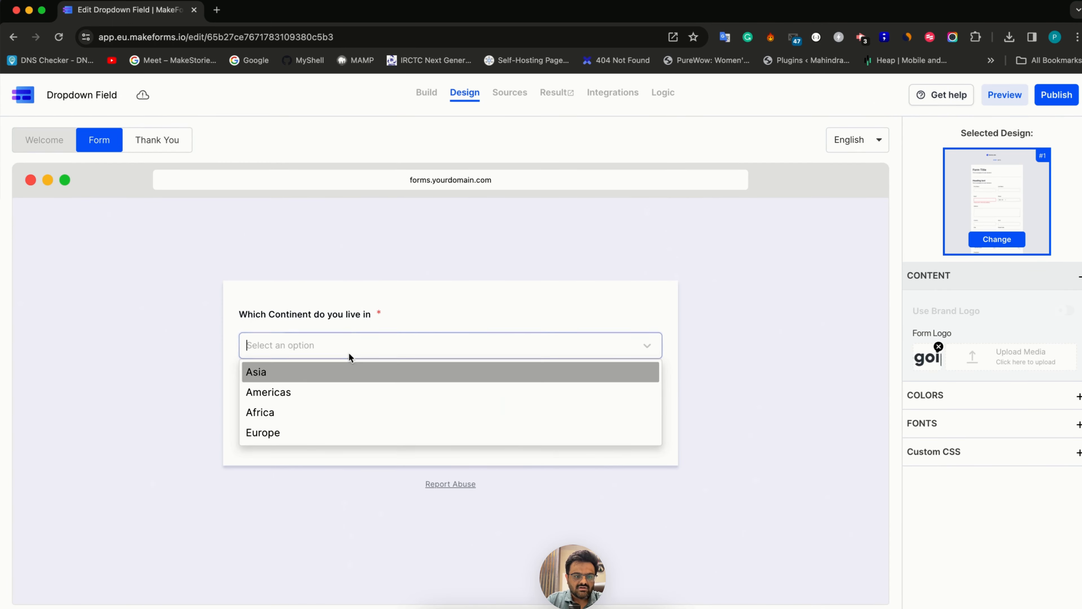
pyautogui.click(425, 101)
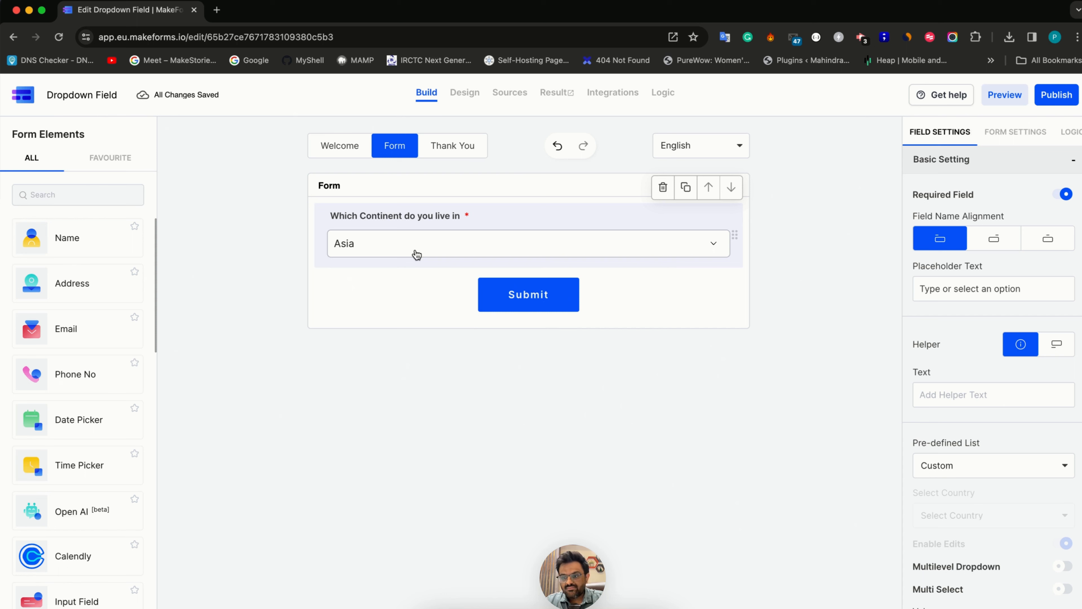
# Set the dropdown's pre-defined list to Timezone
pyautogui.scroll(-4, 918, 484)
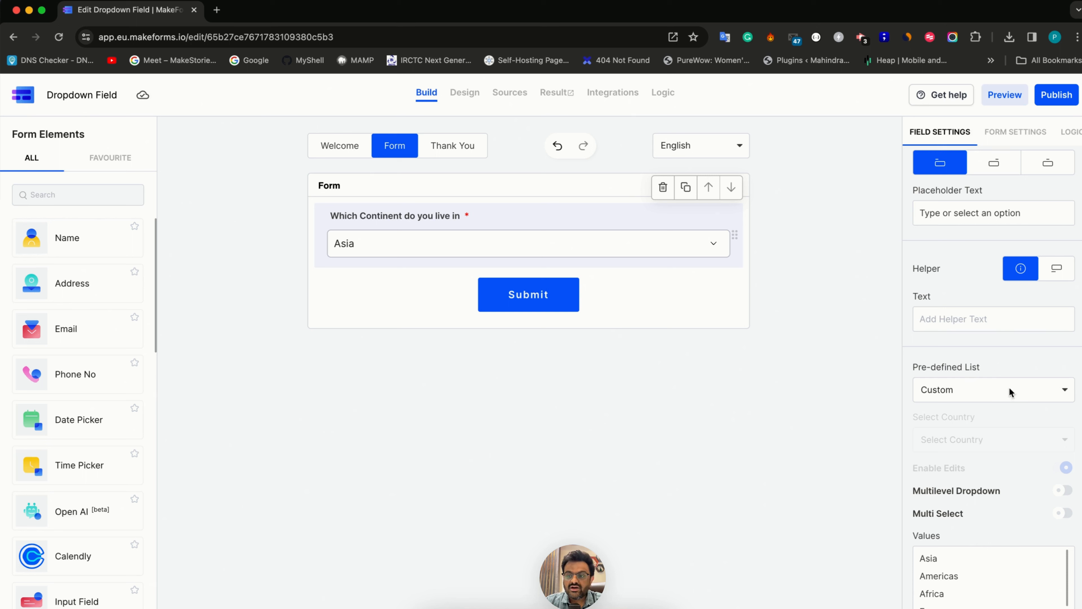
pyautogui.click(990, 398)
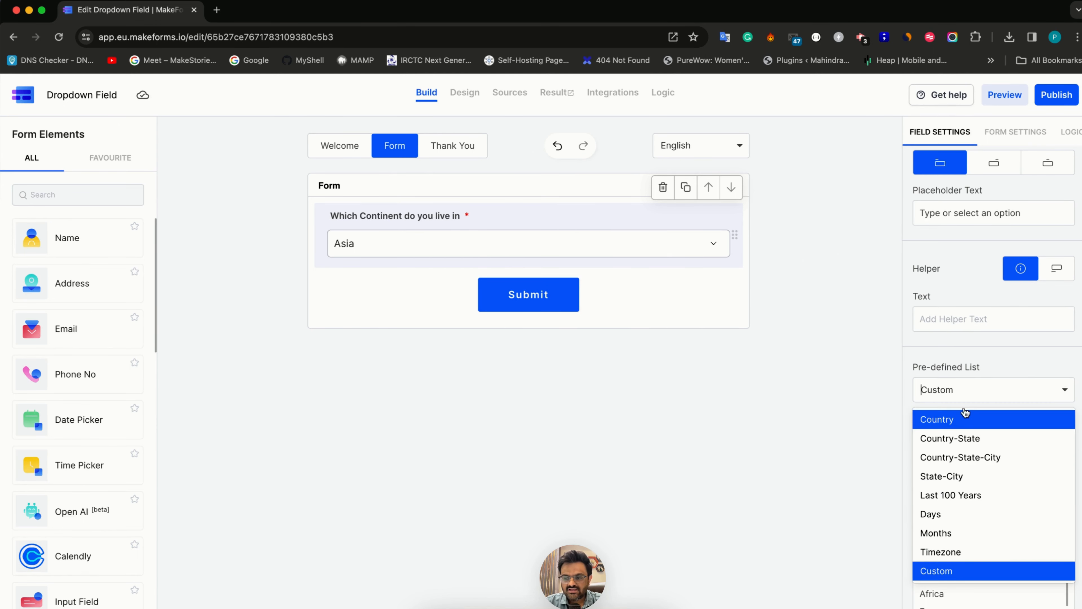
pyautogui.click(947, 554)
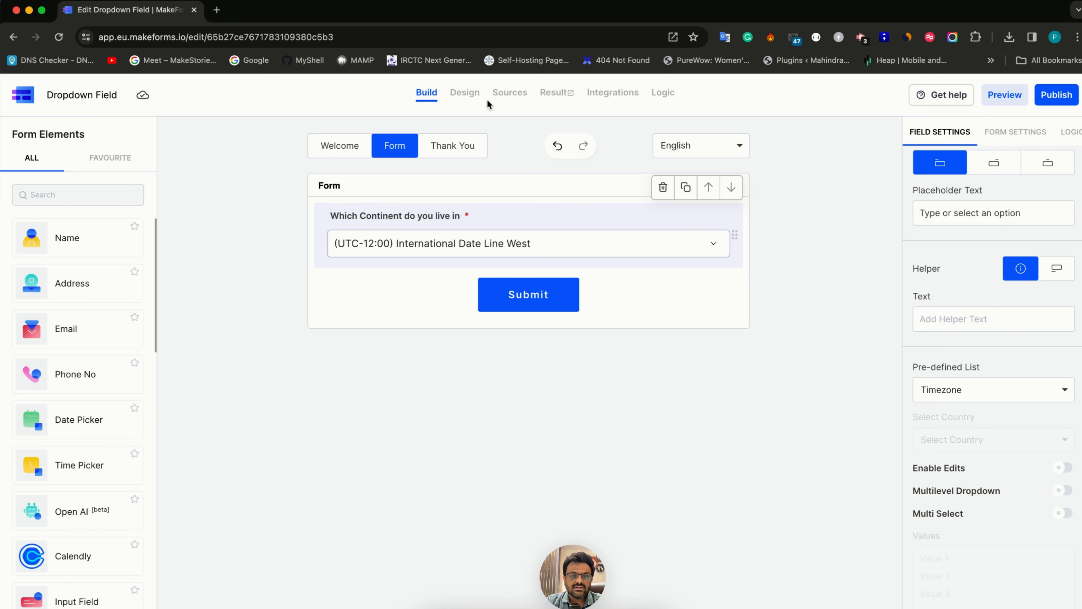
# Preview the timezone dropdown in the Design view and search its options for "mumbai"
pyautogui.click(477, 95)
pyautogui.click(390, 343)
pyautogui.scroll(-8, 363, 467)
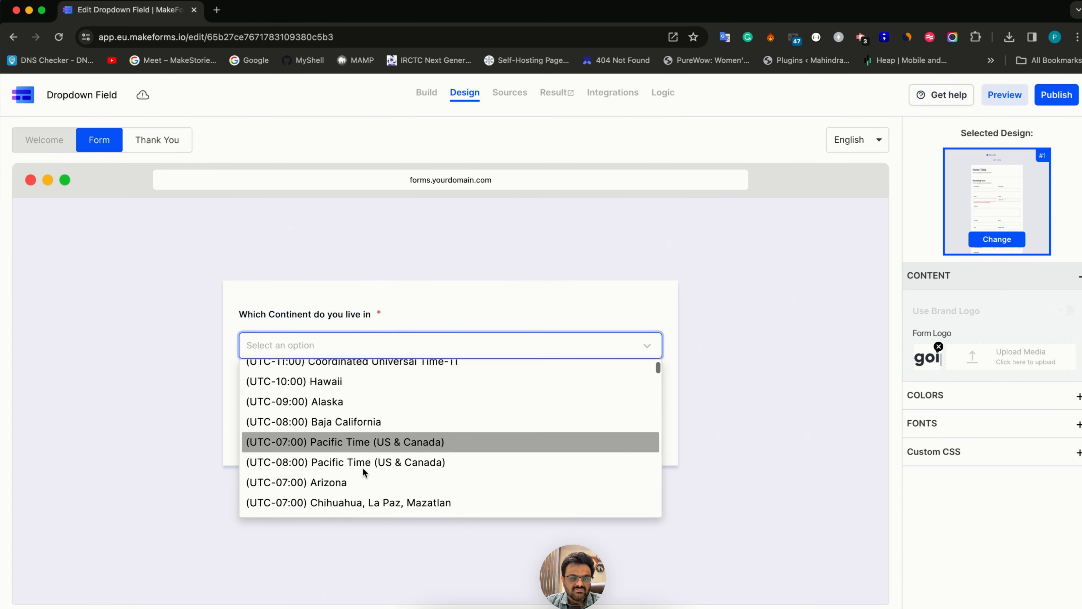
pyautogui.write('mumbai')
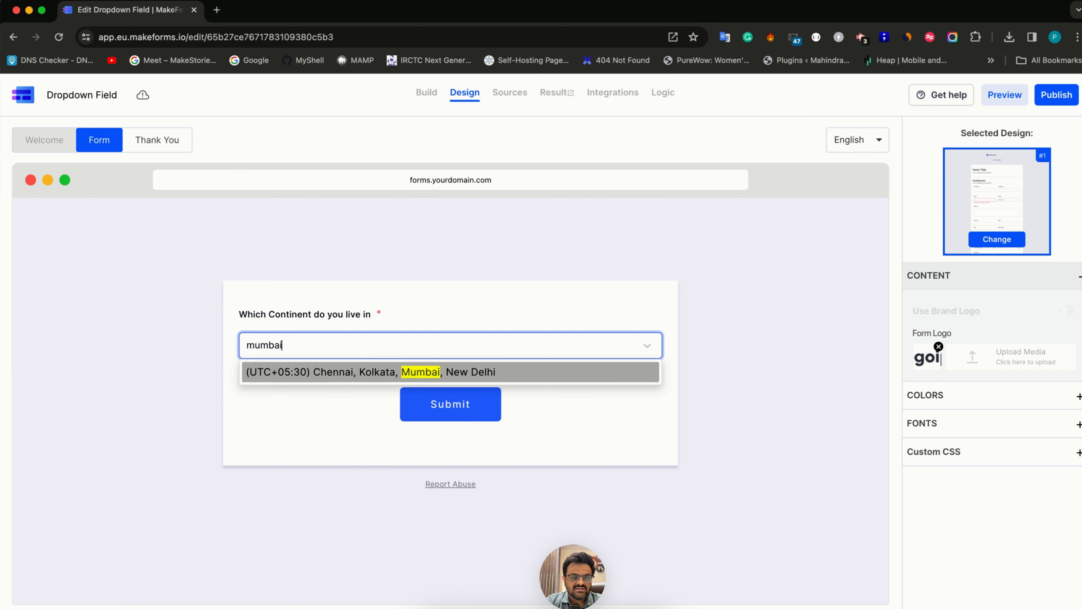
# Search the timezone options for "new yo" instead and clear the search text
pyautogui.press('super+a')
pyautogui.press('BackSpace')
pyautogui.write('new yo')
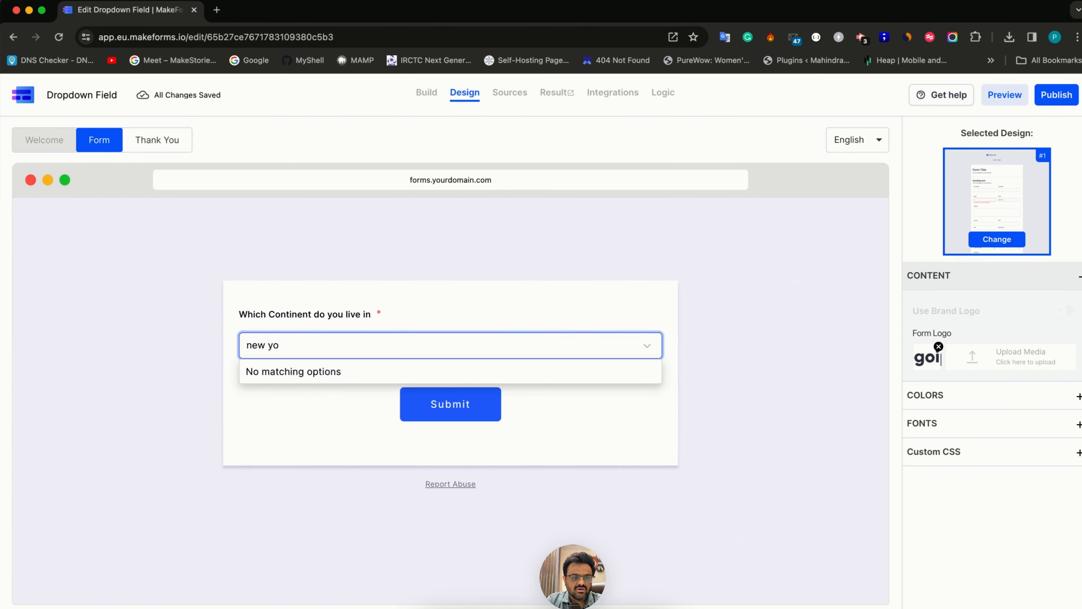
pyautogui.press('super+a')
pyautogui.press('BackSpace')
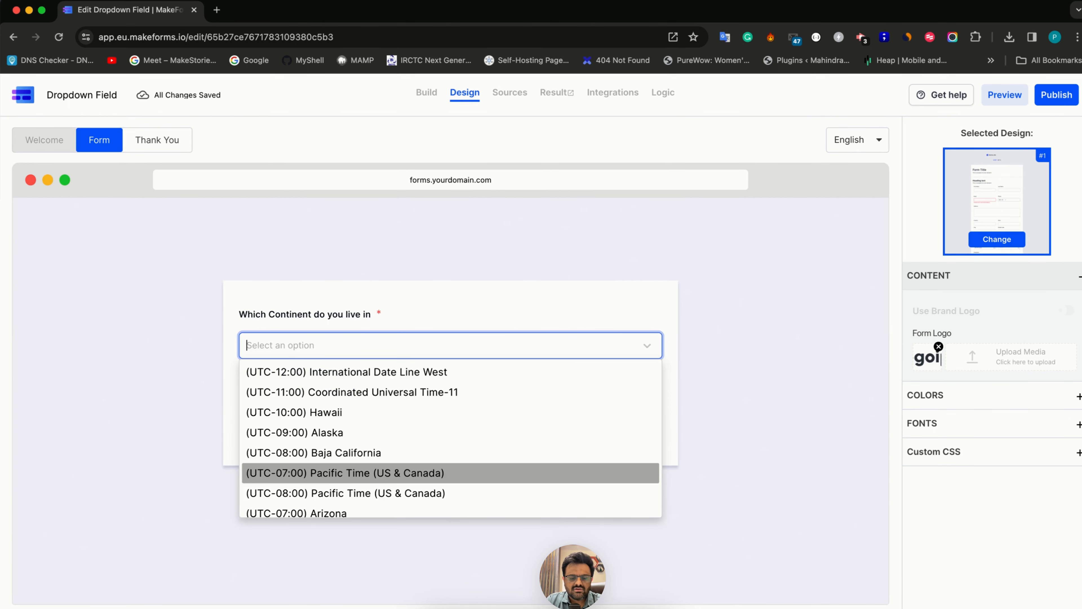
pyautogui.write('New yo')
pyautogui.press('super+a')
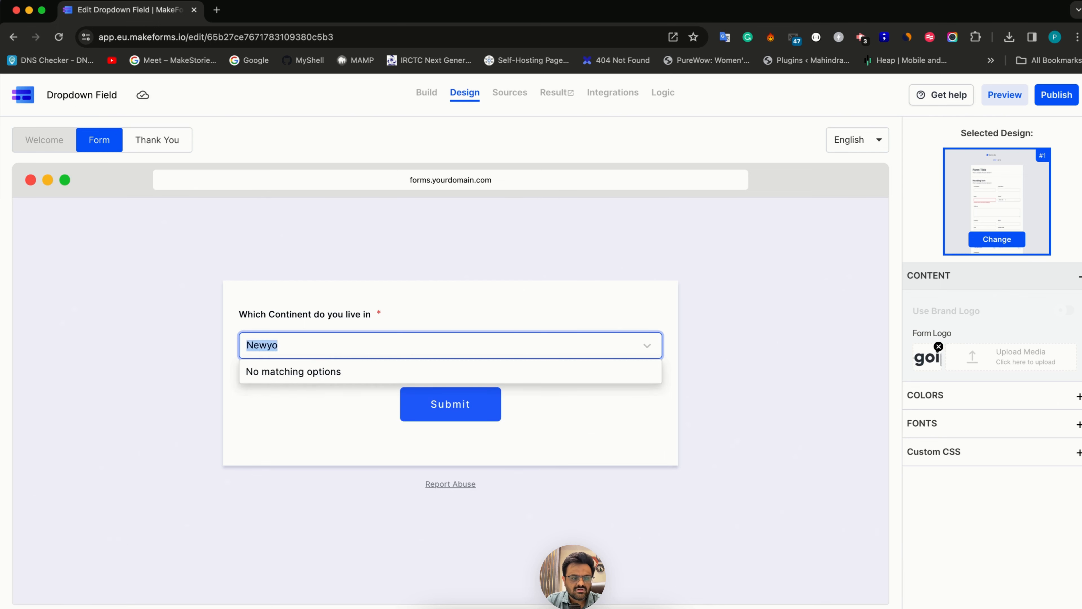
pyautogui.press('BackSpace')
pyautogui.write('b')
pyautogui.press('BackSpace')
pyautogui.press('BackSpace')
pyautogui.press('BackSpace')
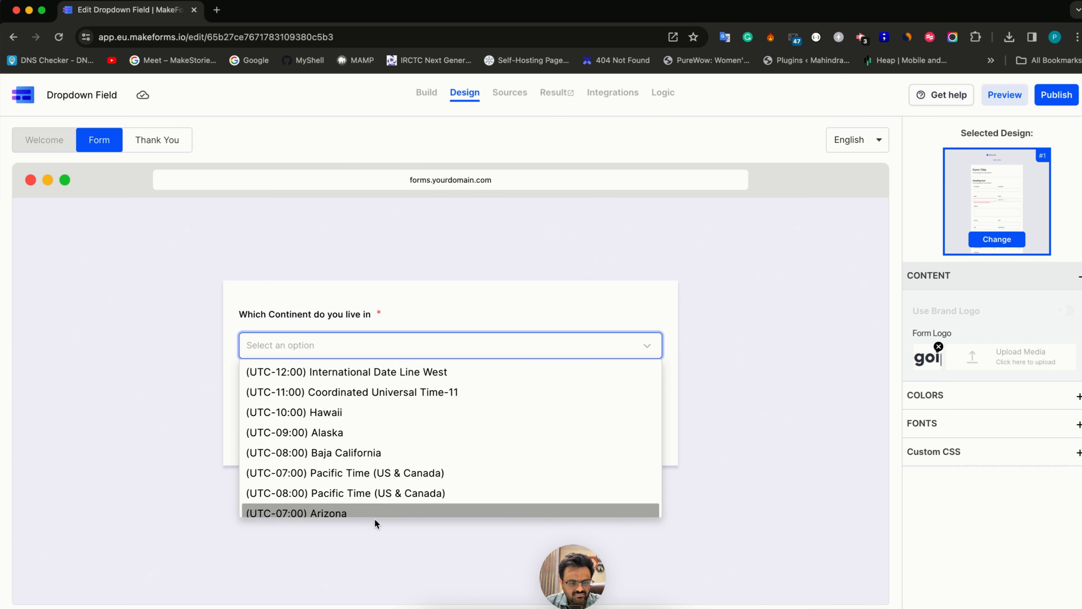
# Look through the timezone options and search them for "eas"
pyautogui.scroll(-3, 380, 481)
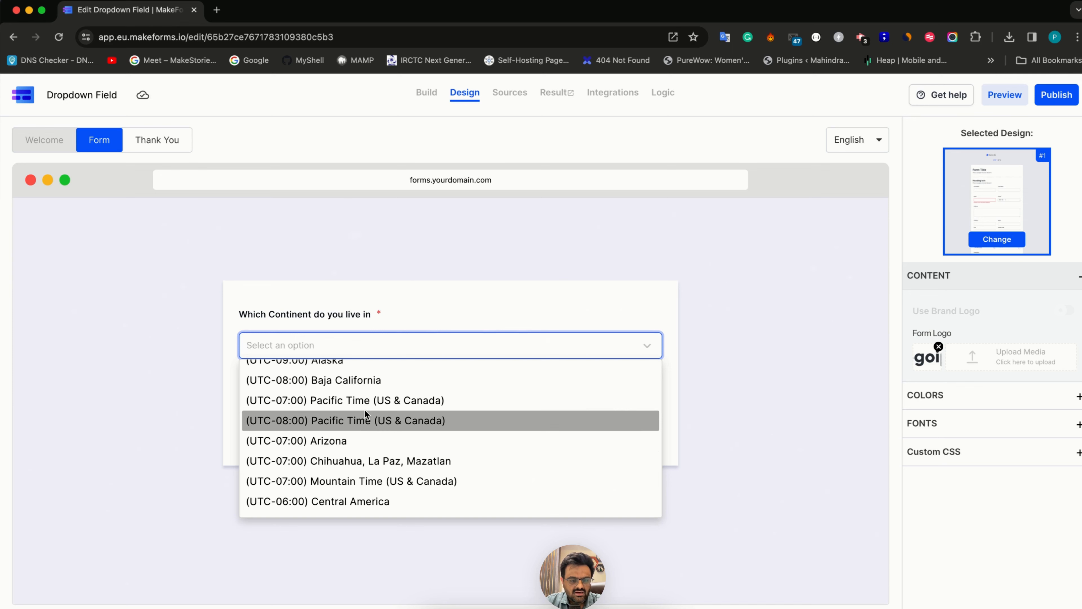
pyautogui.write('eas')
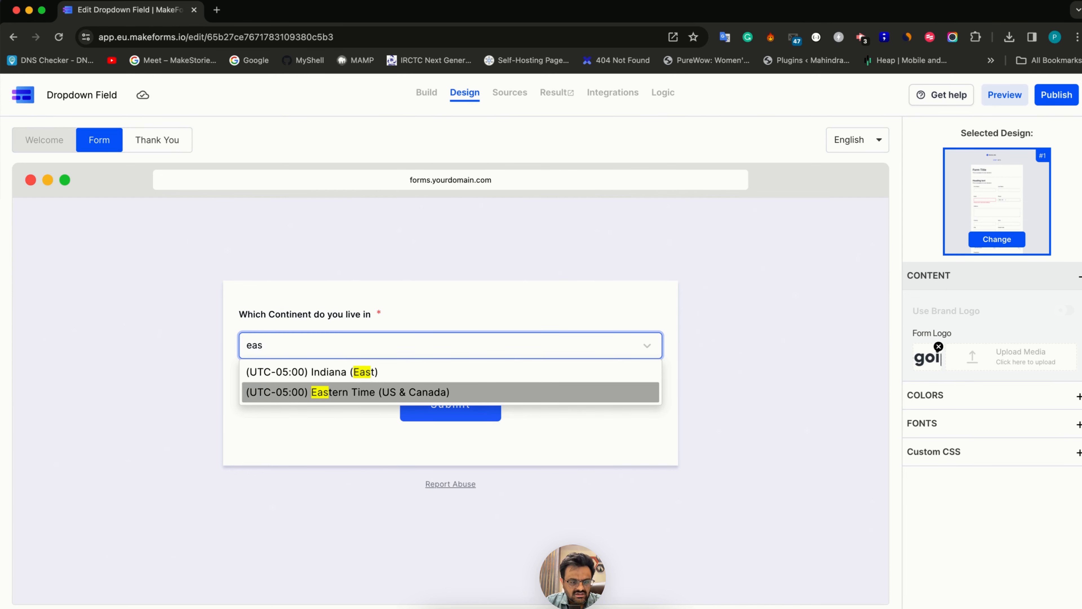
# Choose (UTC-05:00) Eastern Time (US & Canada) in the previewed dropdown and return to building the form
pyautogui.click(374, 387)
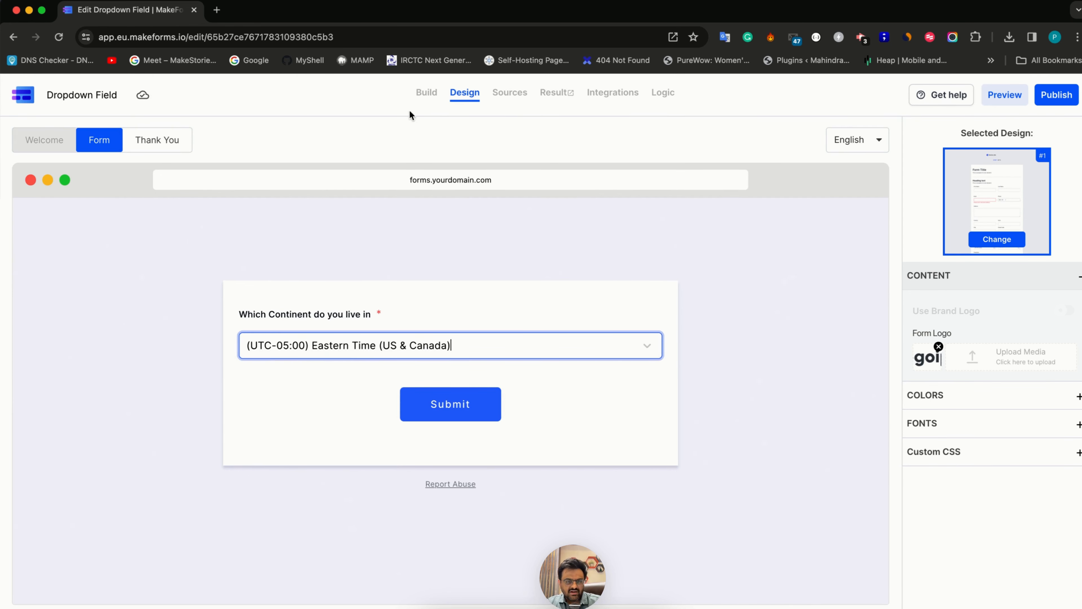
pyautogui.click(427, 98)
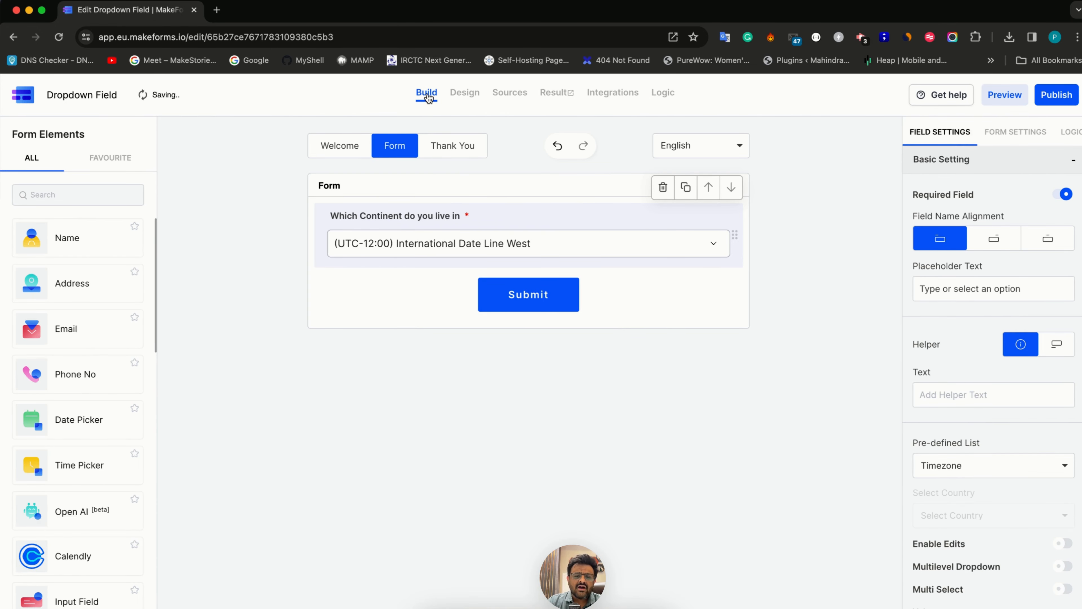
# Switch the dropdown's pre-defined list through Months and Days to Last 100 Years
pyautogui.click(959, 478)
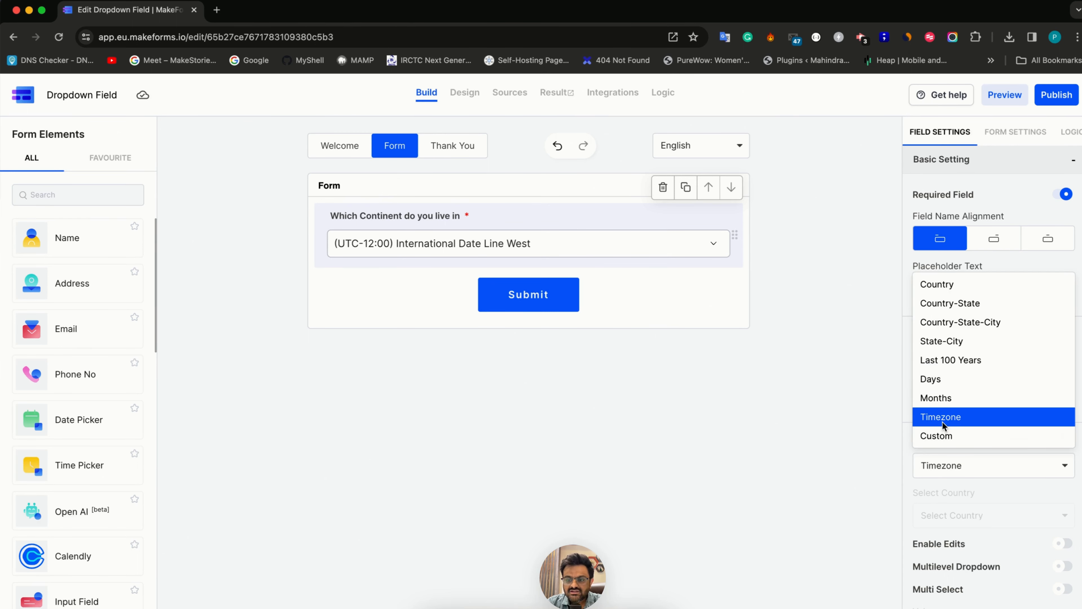
pyautogui.click(939, 400)
pyautogui.click(957, 473)
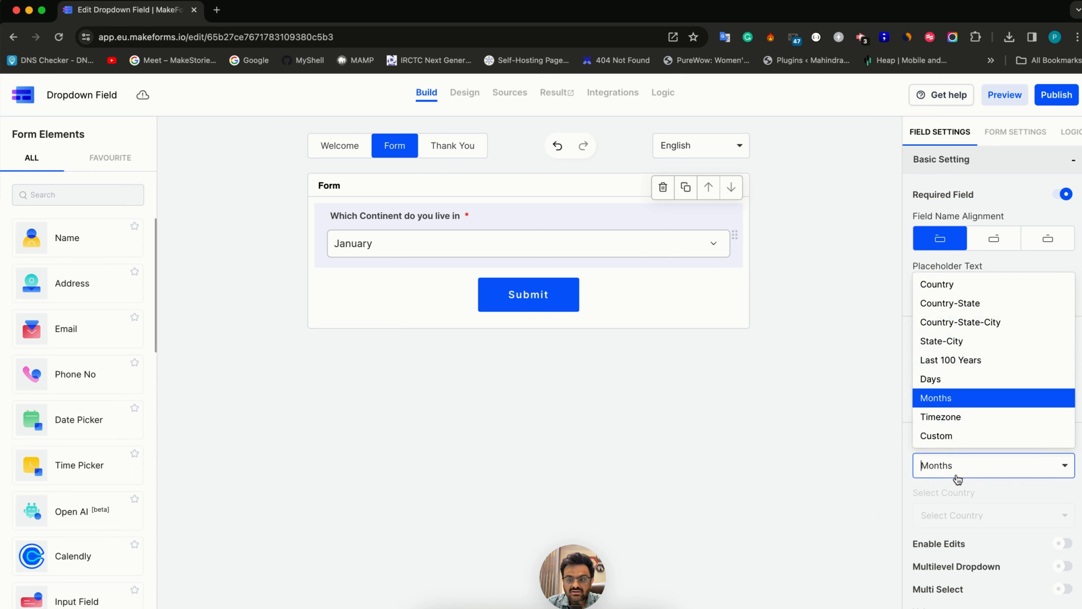
pyautogui.click(956, 474)
pyautogui.click(954, 459)
pyautogui.click(941, 382)
pyautogui.click(952, 461)
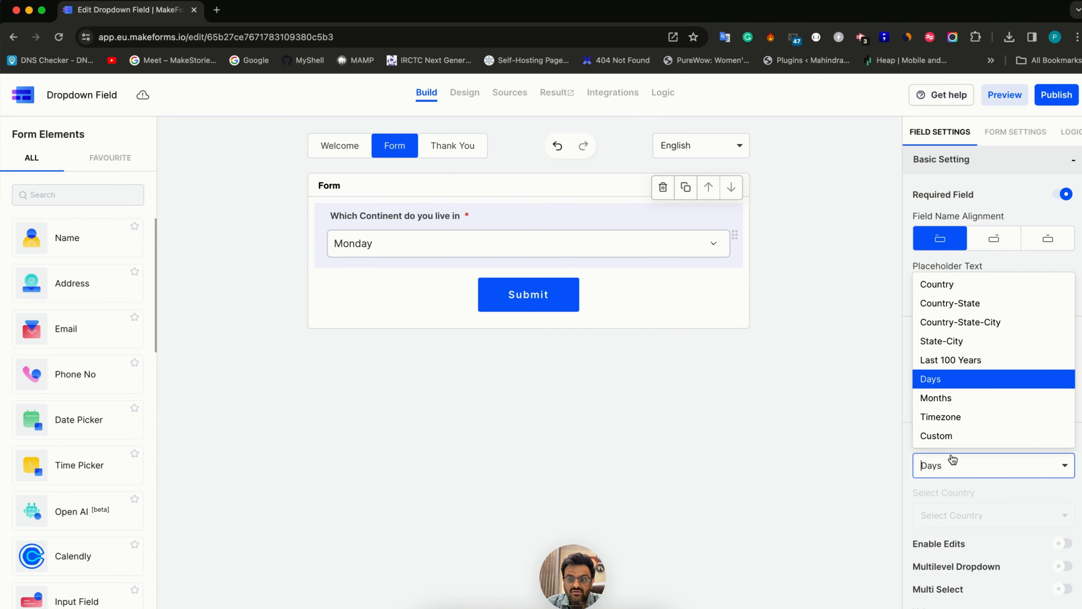
pyautogui.click(955, 366)
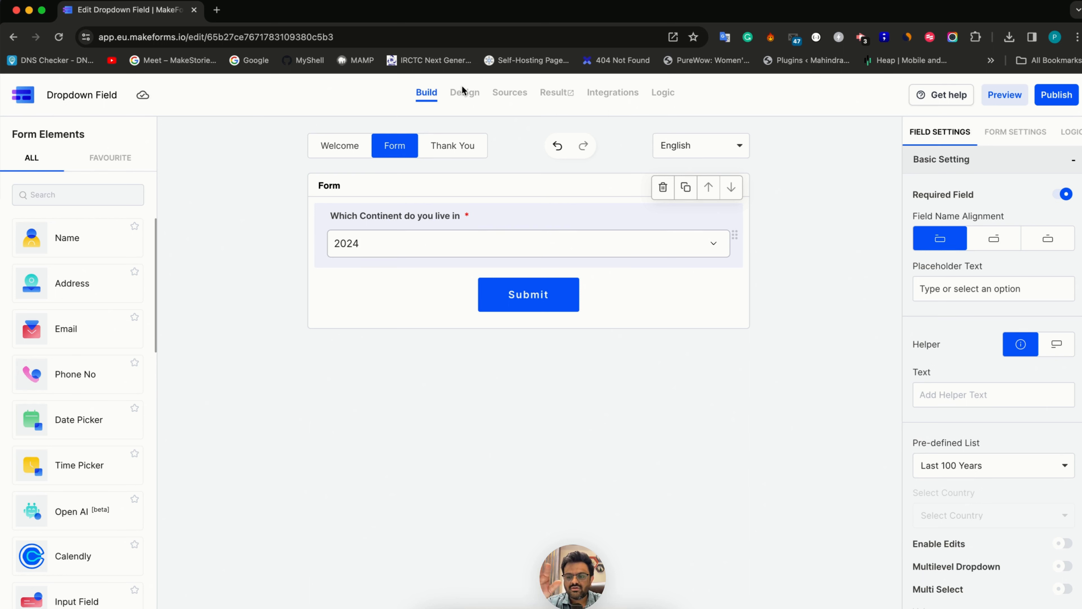
# Enable edits on the Last 100 Years list and look through its editable year values
pyautogui.scroll(-3, 989, 408)
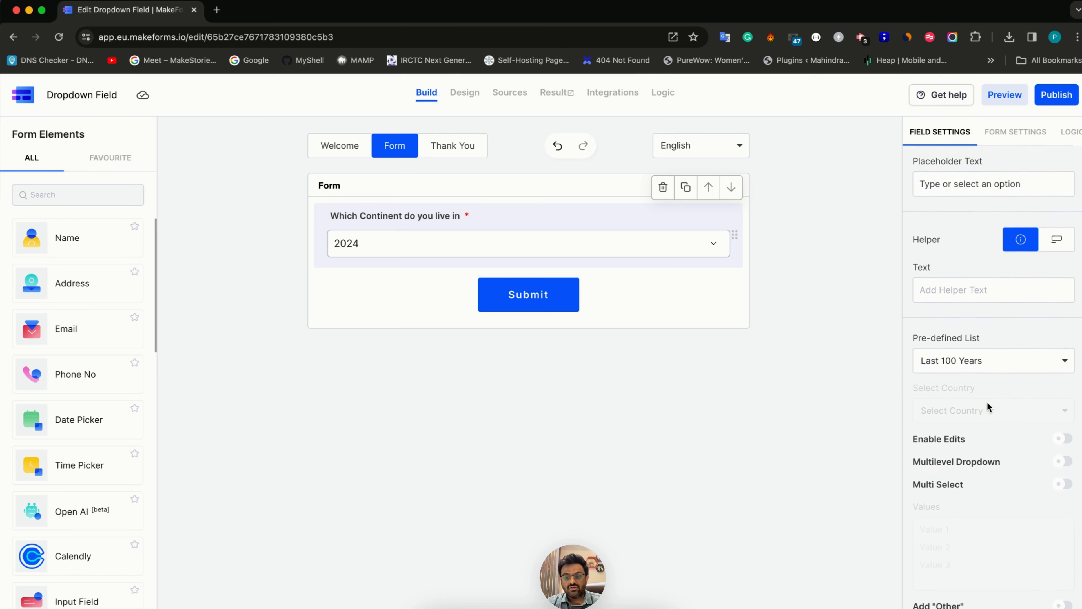
pyautogui.scroll(-1, 989, 407)
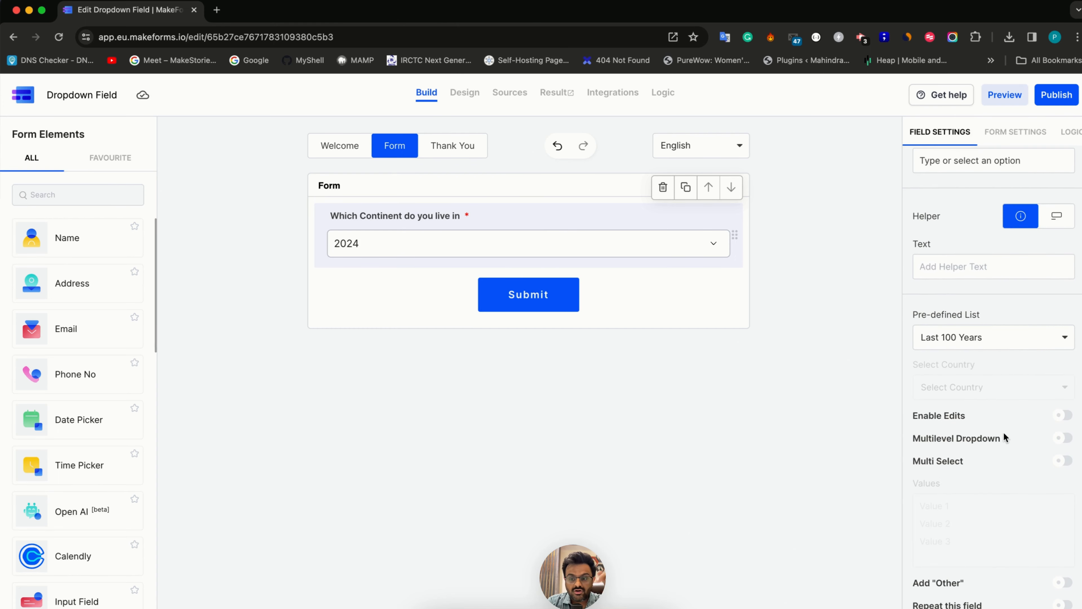
pyautogui.click(1062, 416)
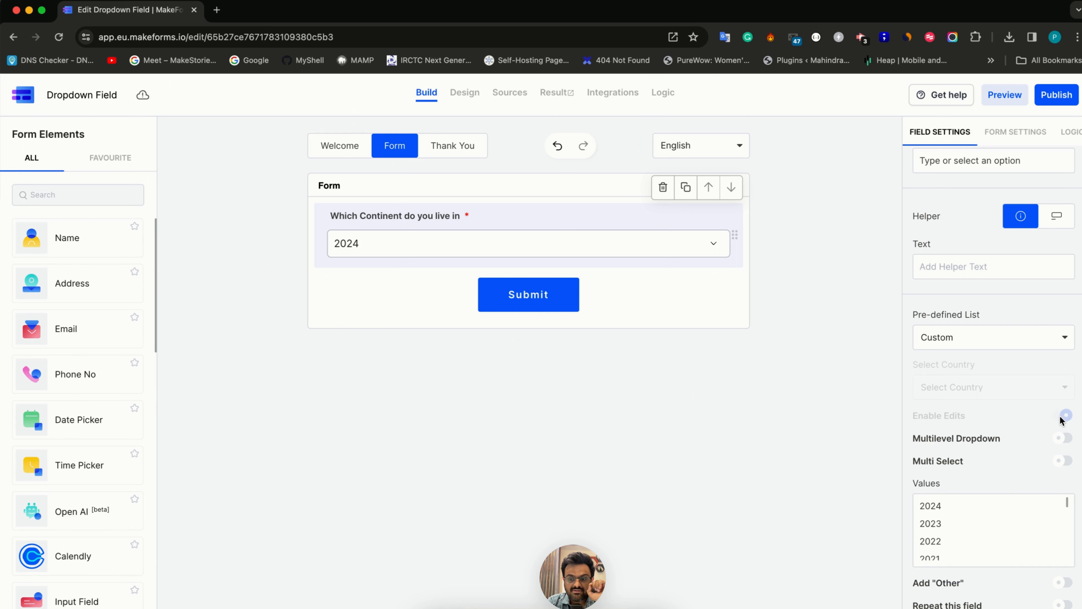
pyautogui.scroll(-10, 981, 549)
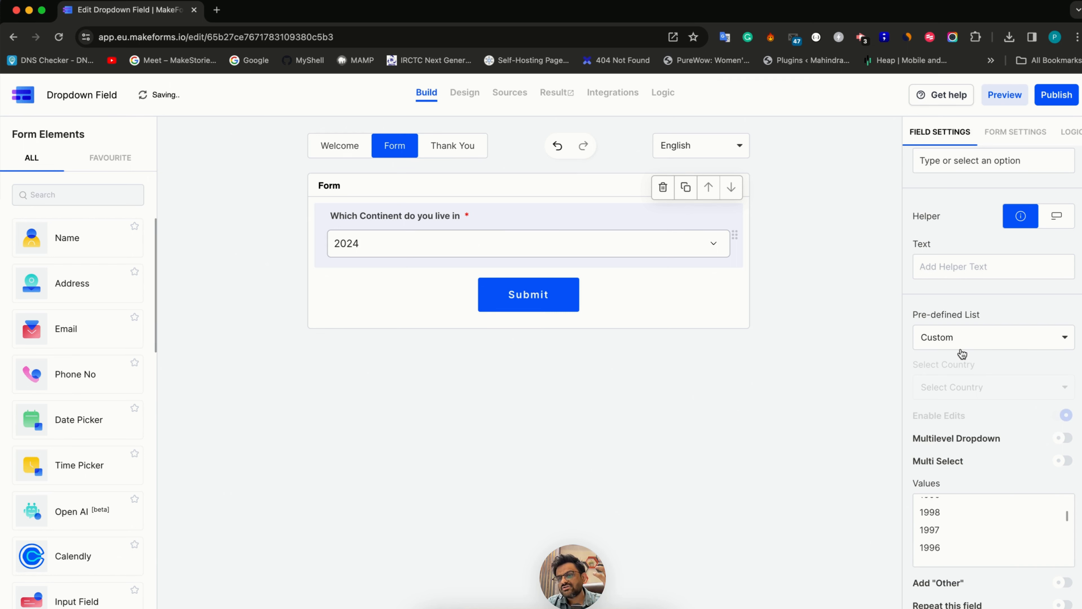
# Set the pre-defined list back to Timezone, enable edits on it, and open its values for editing
pyautogui.click(959, 344)
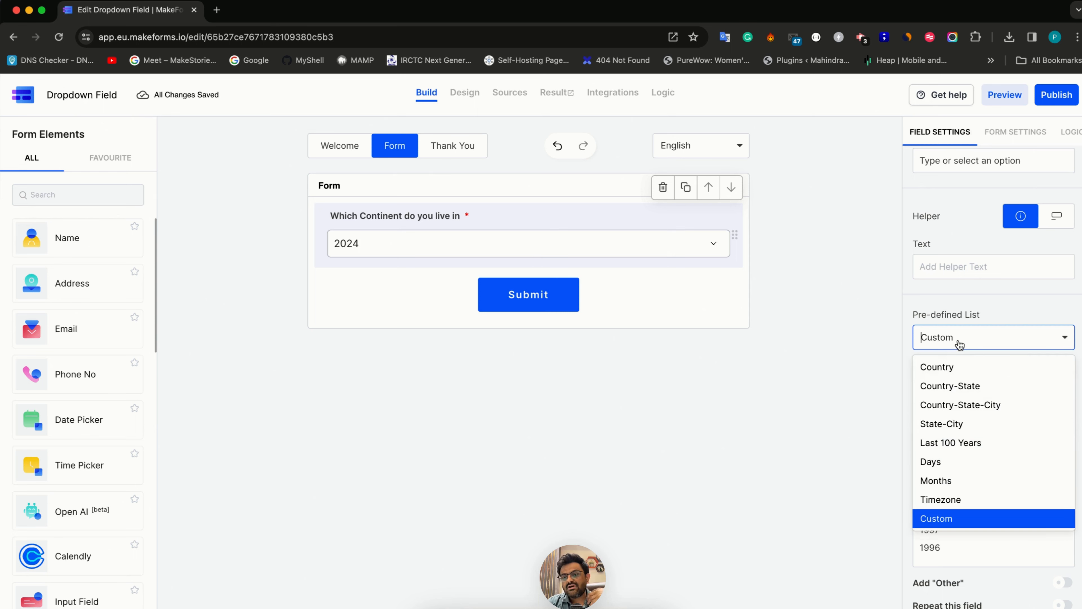
pyautogui.click(952, 501)
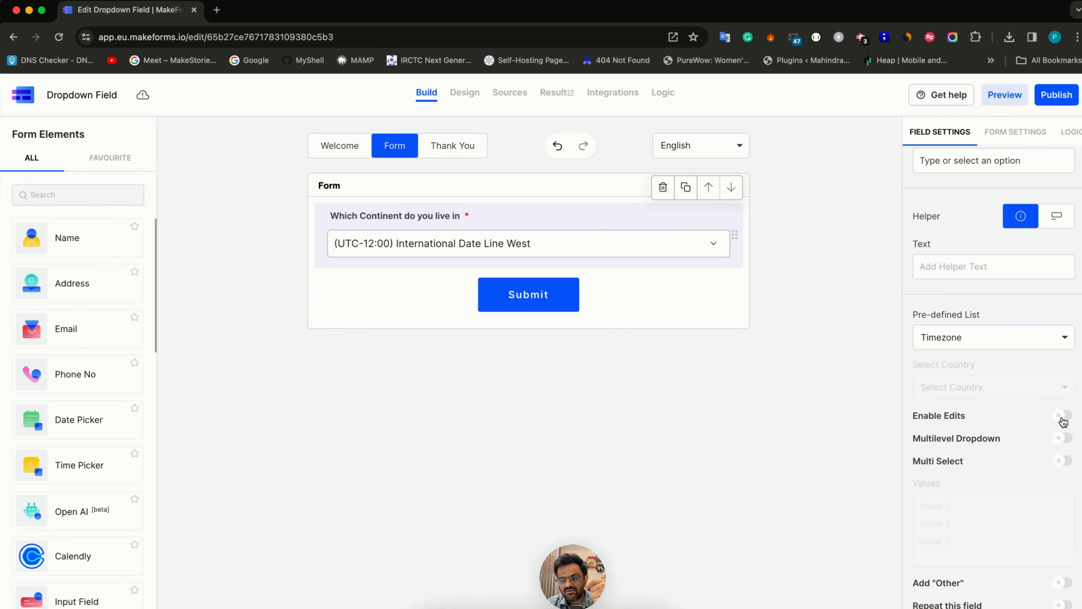
pyautogui.click(1063, 416)
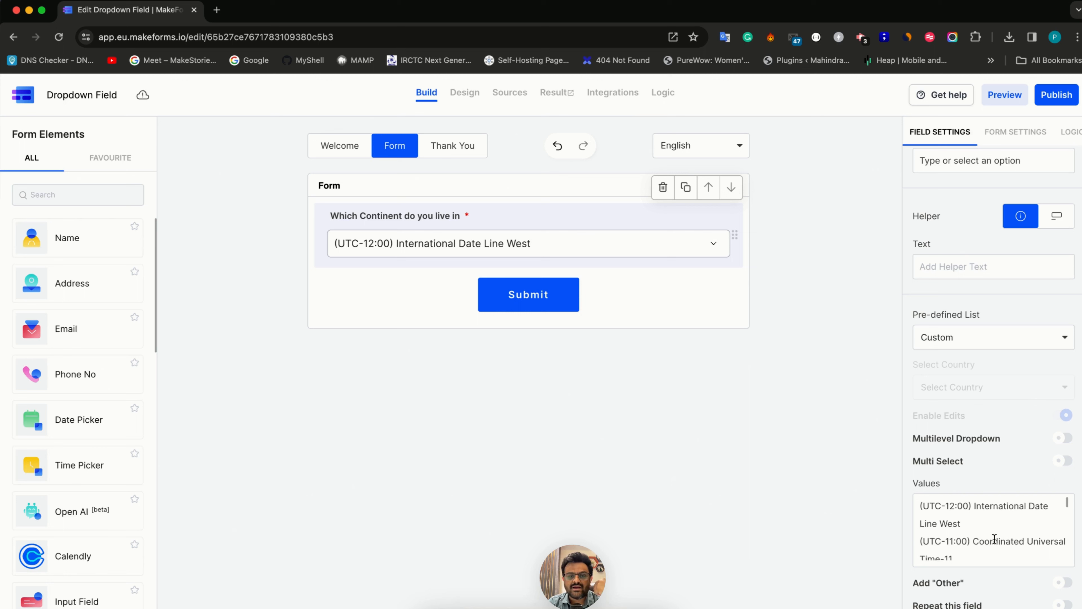
pyautogui.scroll(-2, 980, 533)
pyautogui.click(971, 529)
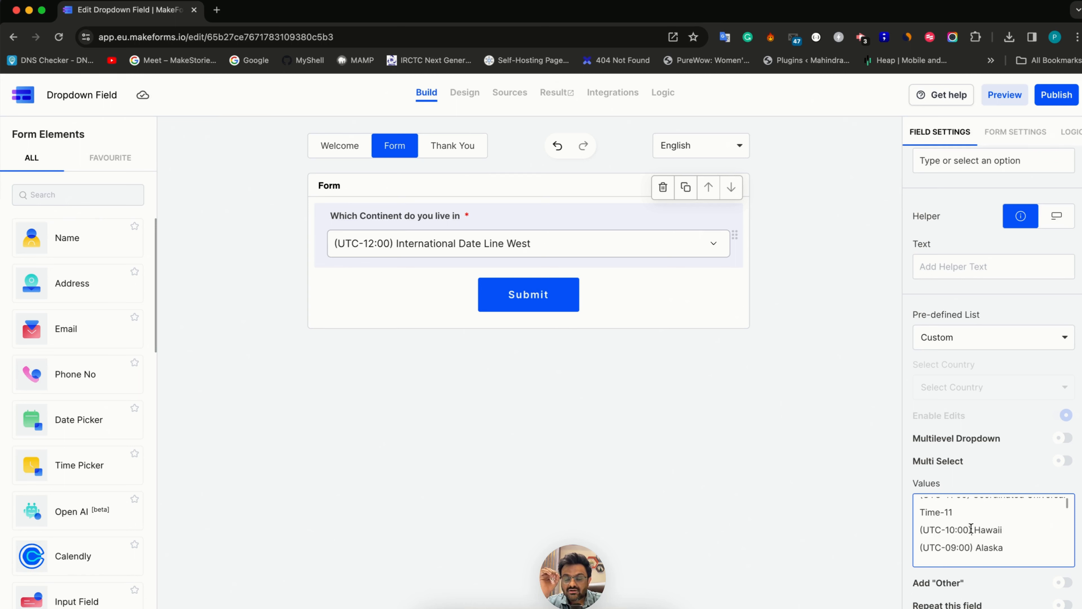
# Try the Country-State pre-defined list and change the dropdown to the Country list instead
pyautogui.click(1027, 339)
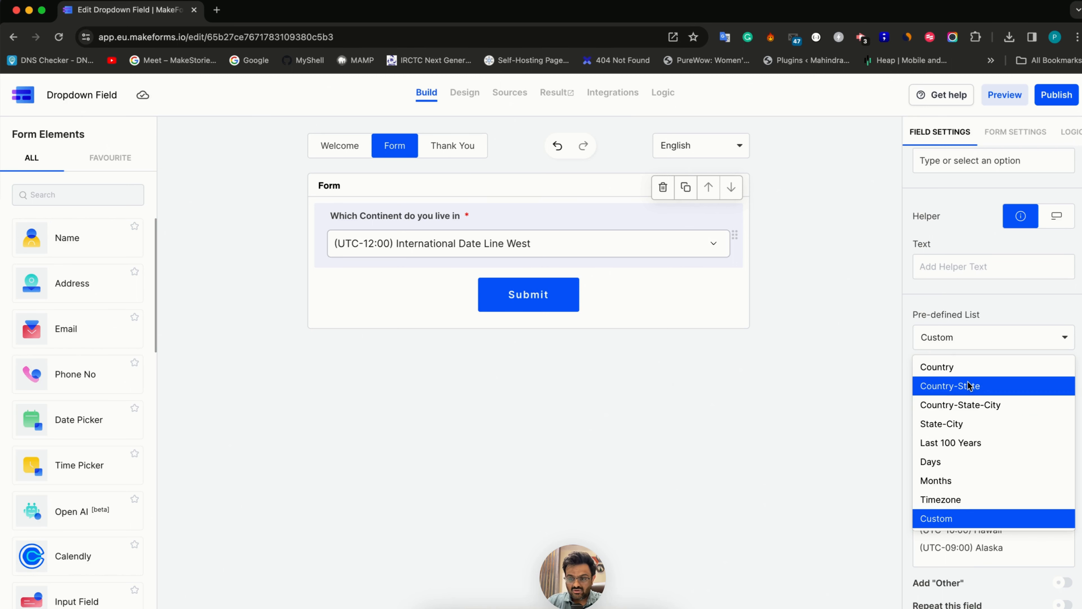
pyautogui.click(969, 386)
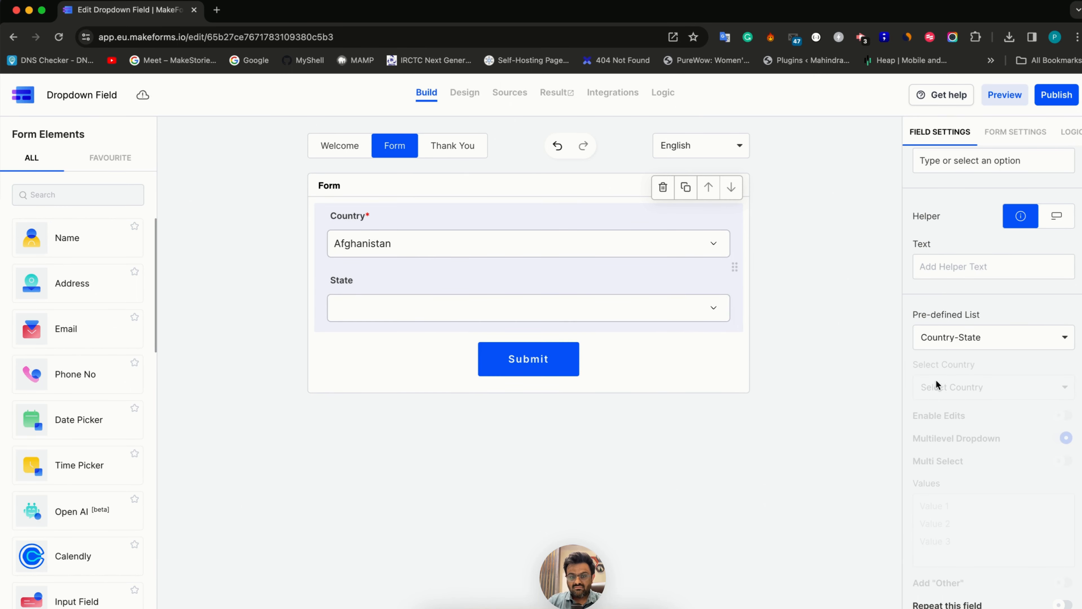
pyautogui.click(959, 341)
pyautogui.click(950, 367)
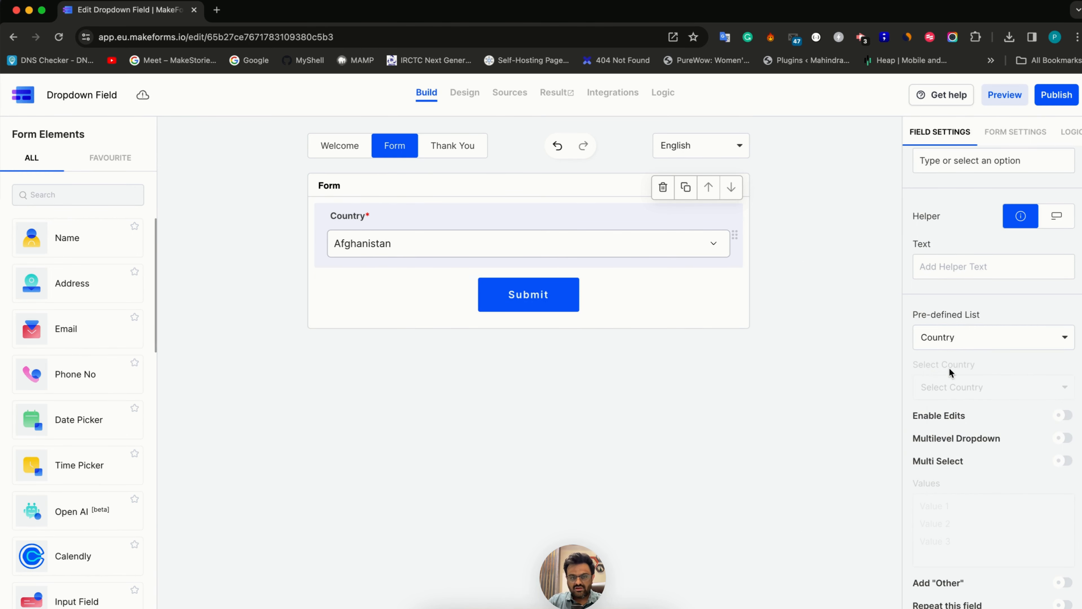
# Preview the country dropdown in the Design view, search it for "uni" and choose United States
pyautogui.click(455, 99)
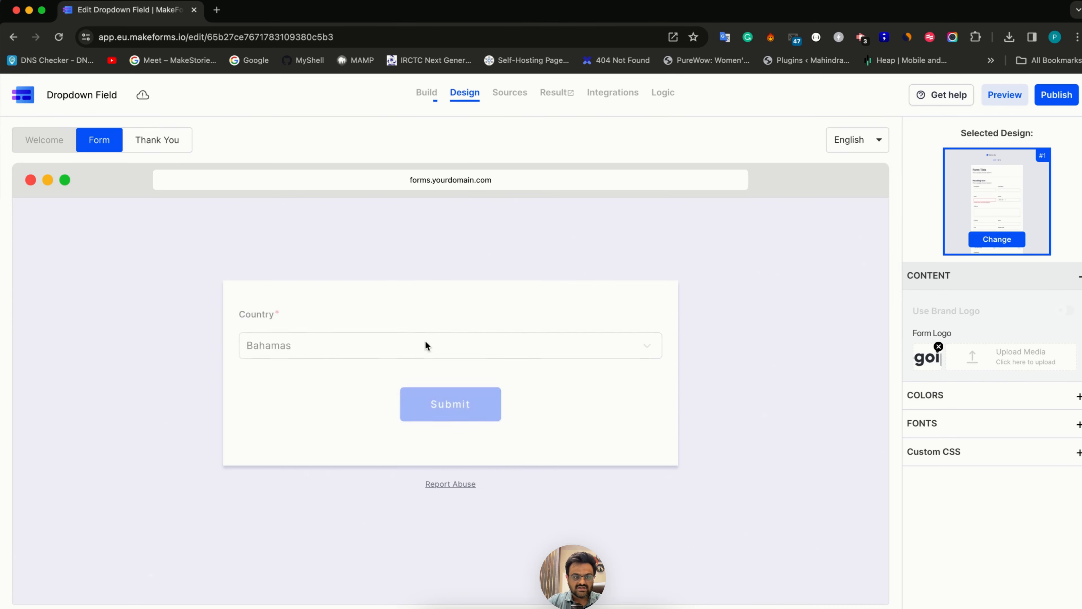
pyautogui.click(384, 349)
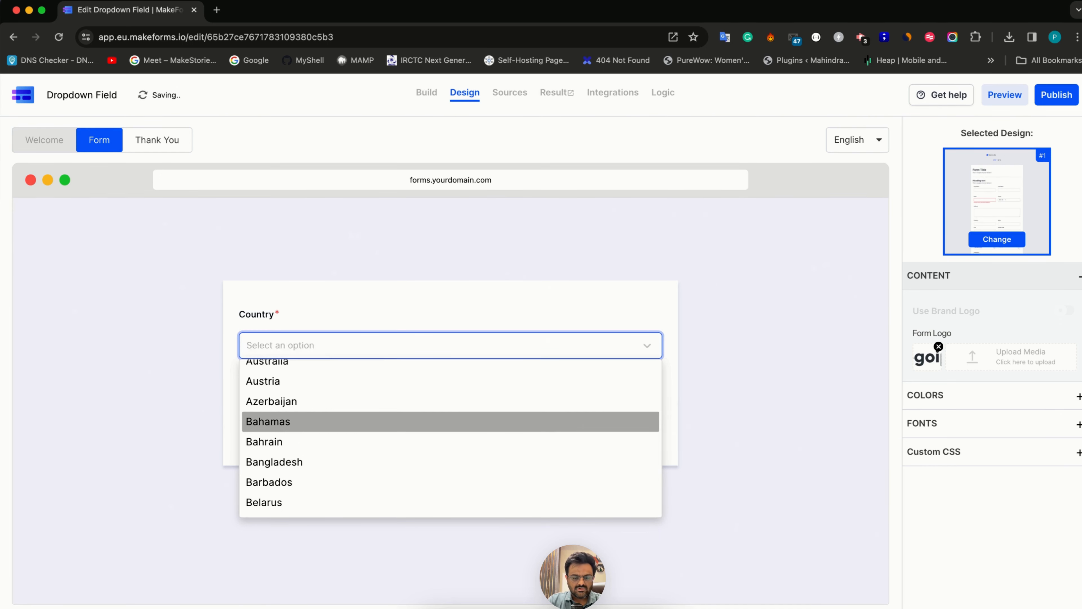
pyautogui.write('uni')
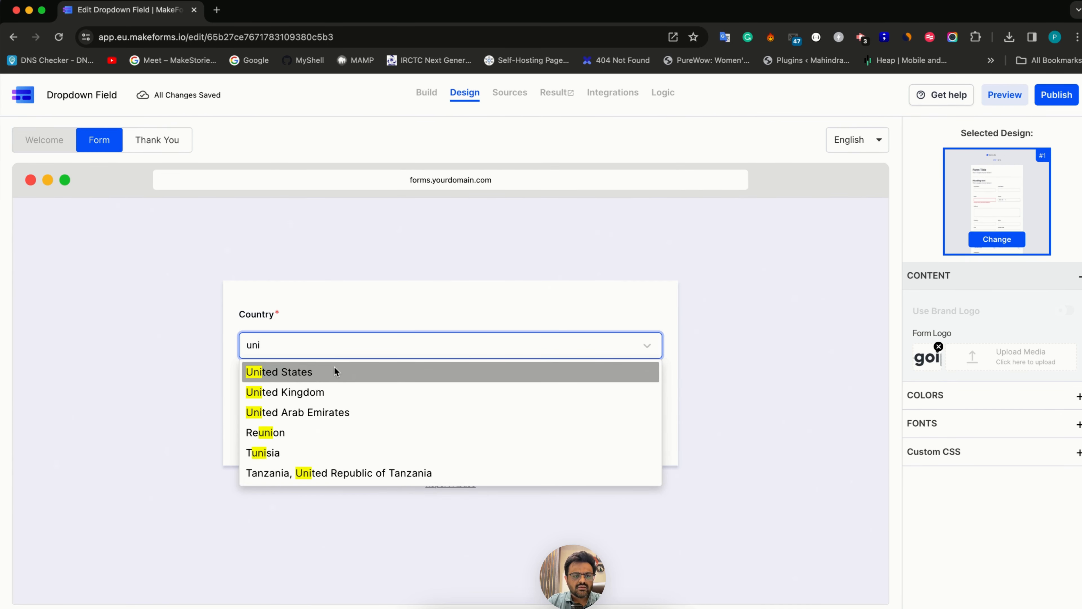
pyautogui.click(335, 367)
# Return to building the form and set the pre-defined list to Country-State
pyautogui.click(426, 96)
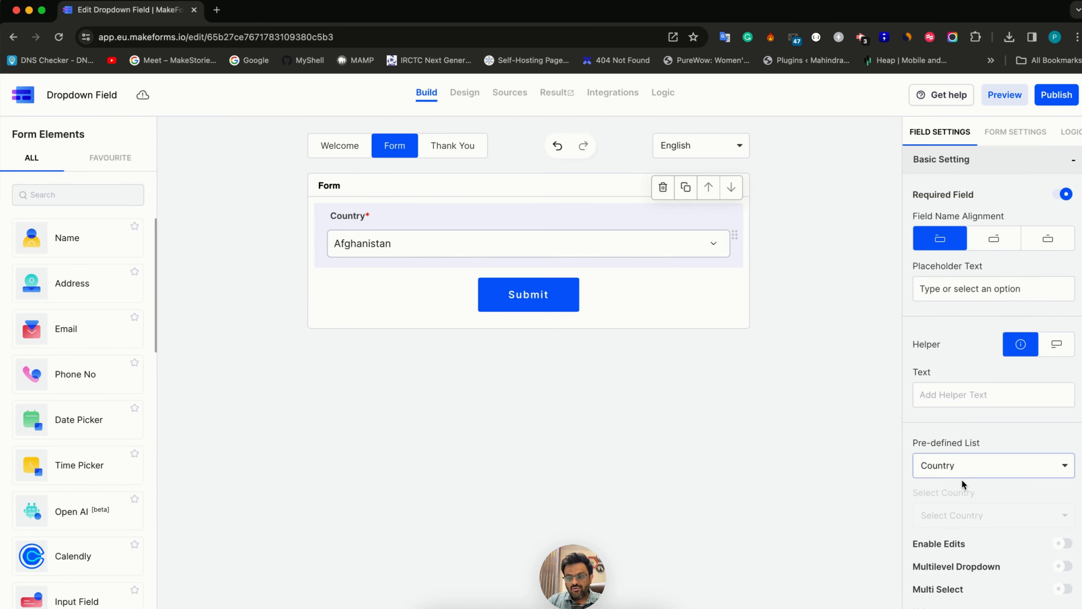
pyautogui.scroll(-1, 962, 482)
pyautogui.click(951, 445)
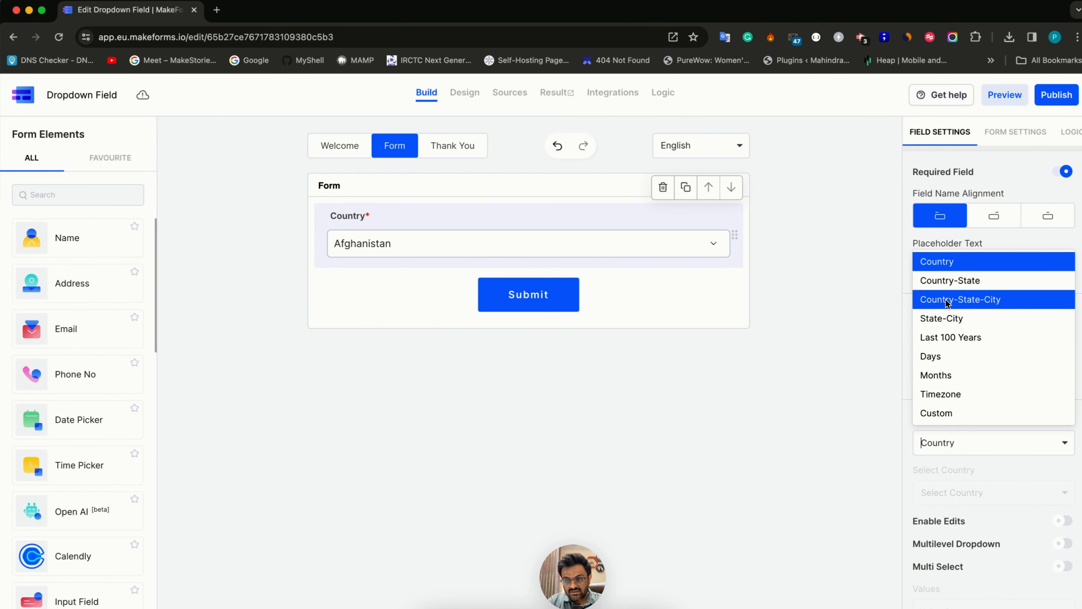
pyautogui.click(943, 282)
# Preview the Country-State dropdowns in the Design view and look through the states offered for United States
pyautogui.click(474, 93)
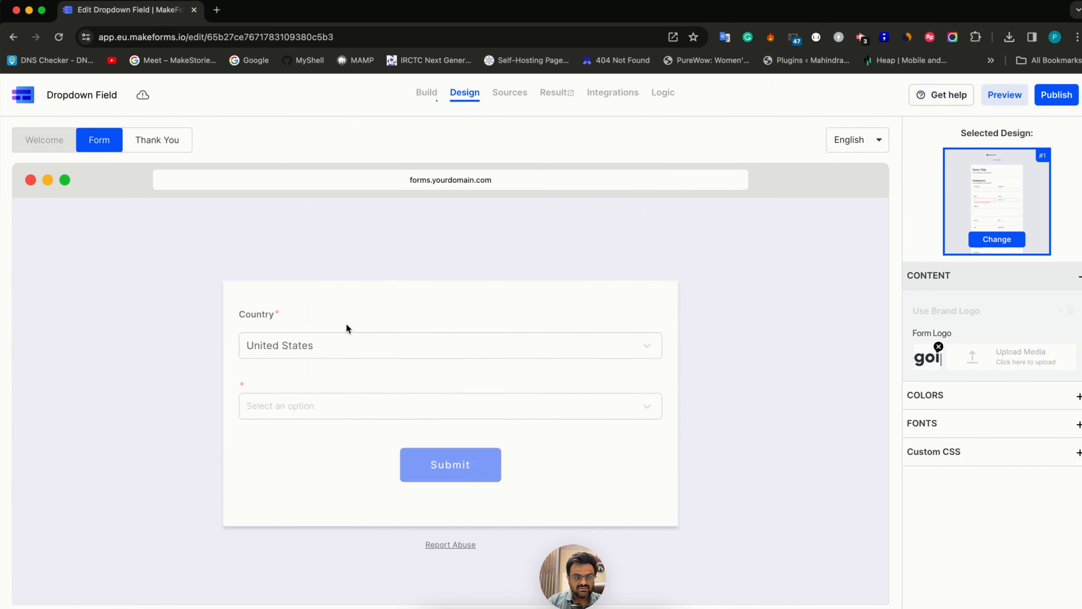
pyautogui.click(313, 346)
pyautogui.click(293, 421)
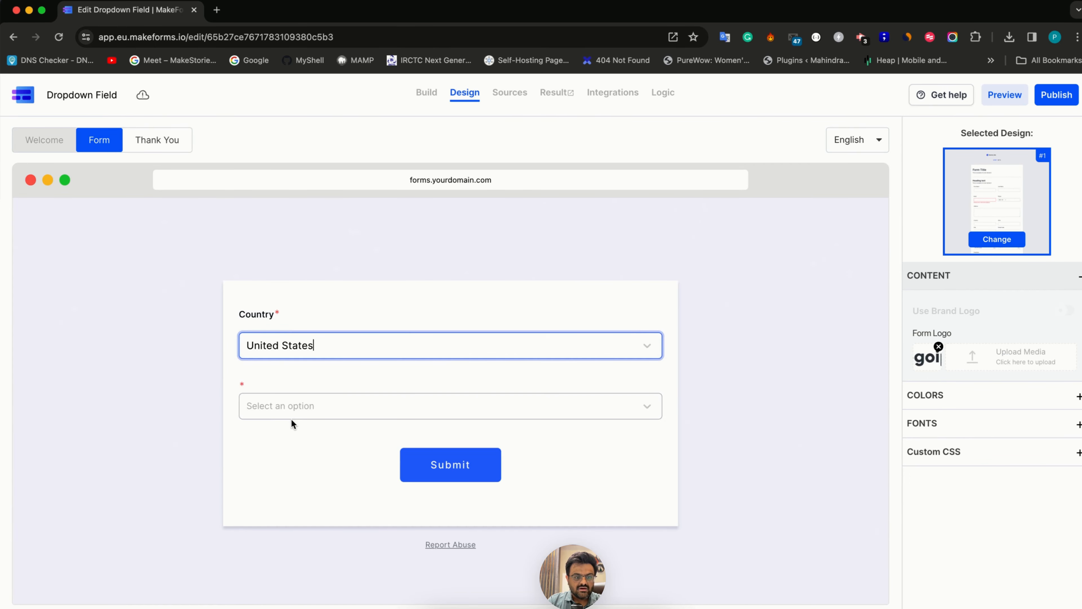
pyautogui.click(292, 410)
pyautogui.scroll(-1, 298, 482)
pyautogui.scroll(-3, 298, 482)
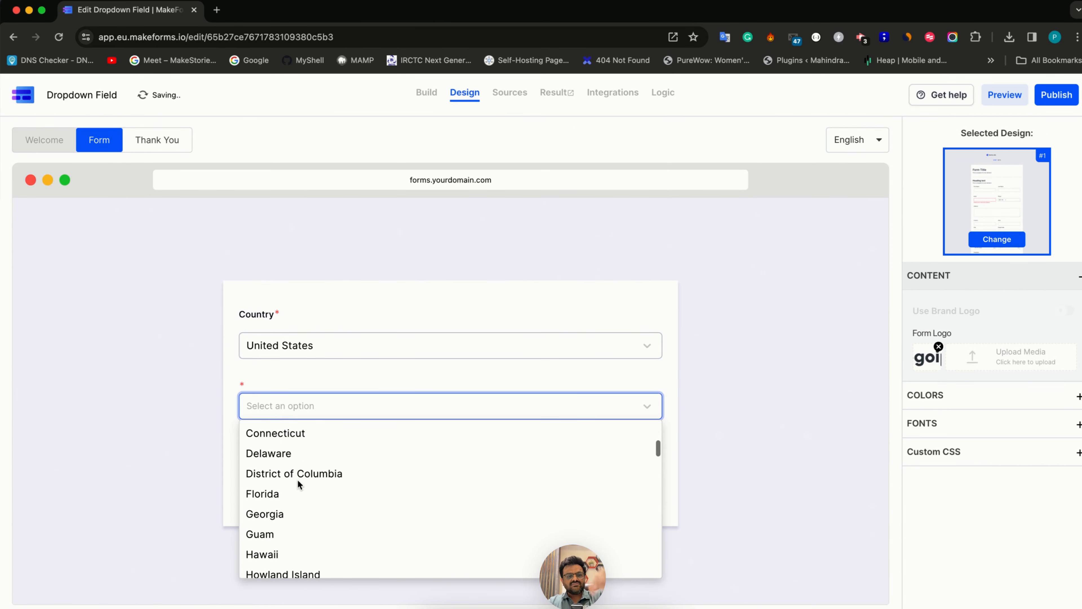
# Return to building the form and set the pre-defined list to Country-State-City
pyautogui.click(422, 93)
pyautogui.click(348, 275)
pyautogui.click(972, 465)
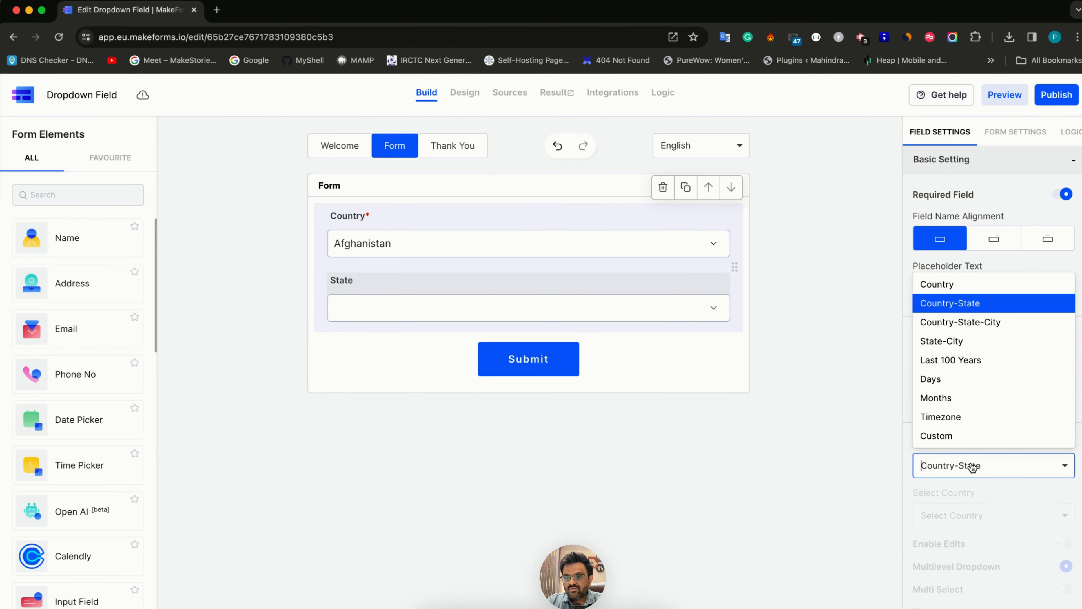
pyautogui.click(946, 322)
# Preview the Country-State-City dropdowns in the Design view by choosing United States, Alabama and Aliceville
pyautogui.click(465, 92)
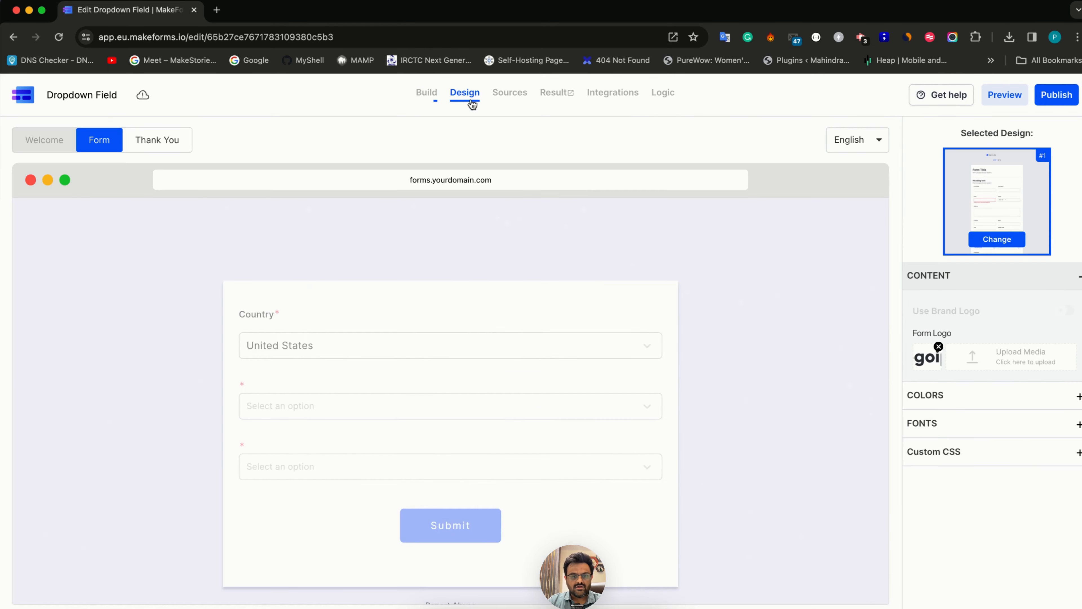
pyautogui.click(281, 349)
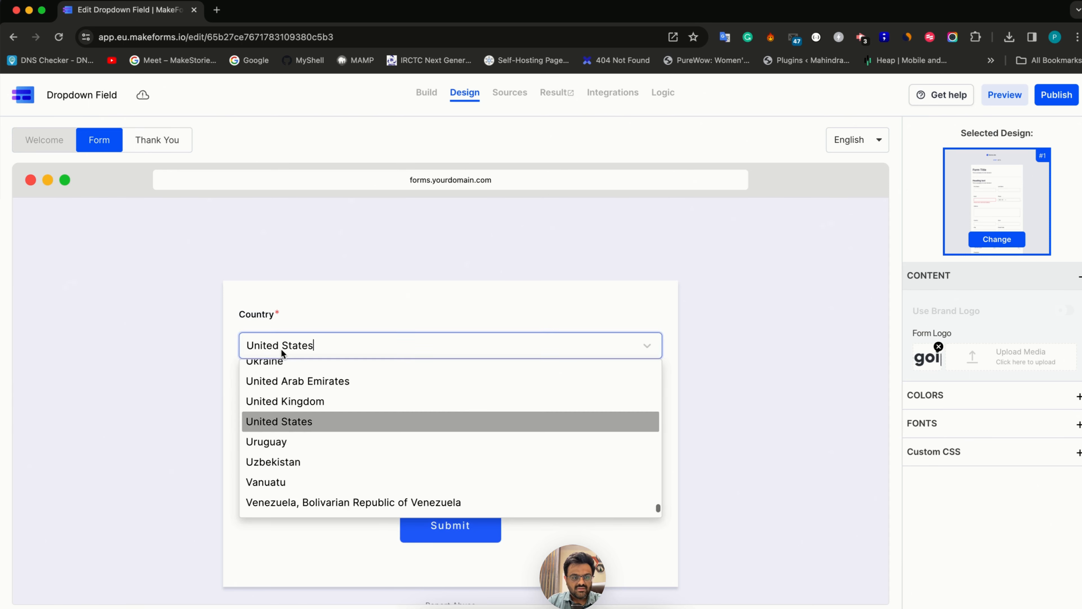
pyautogui.click(276, 421)
pyautogui.click(275, 412)
pyautogui.click(274, 431)
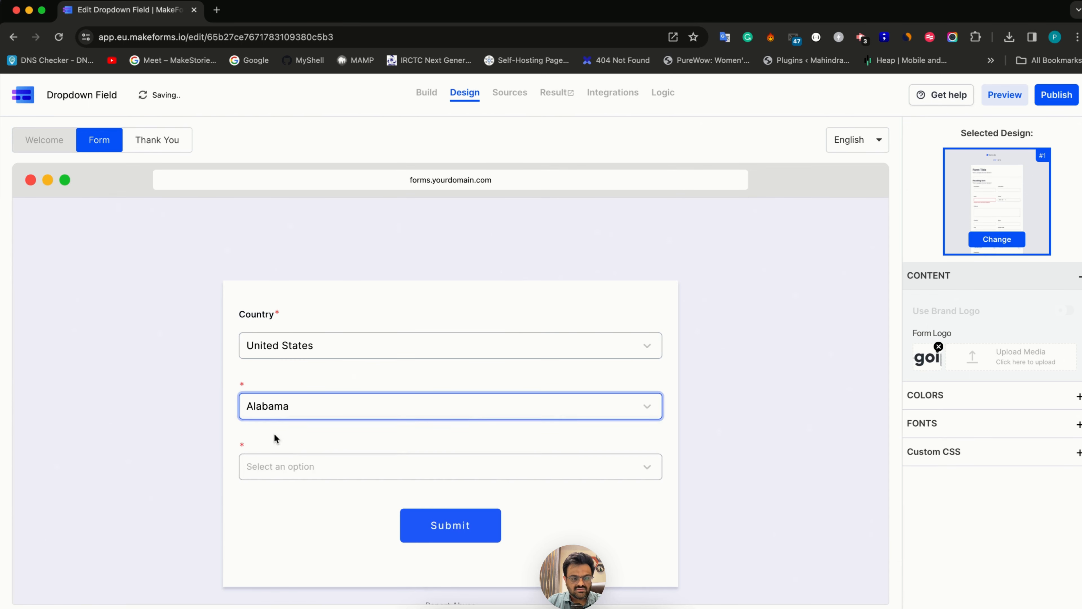
pyautogui.click(282, 466)
pyautogui.click(275, 428)
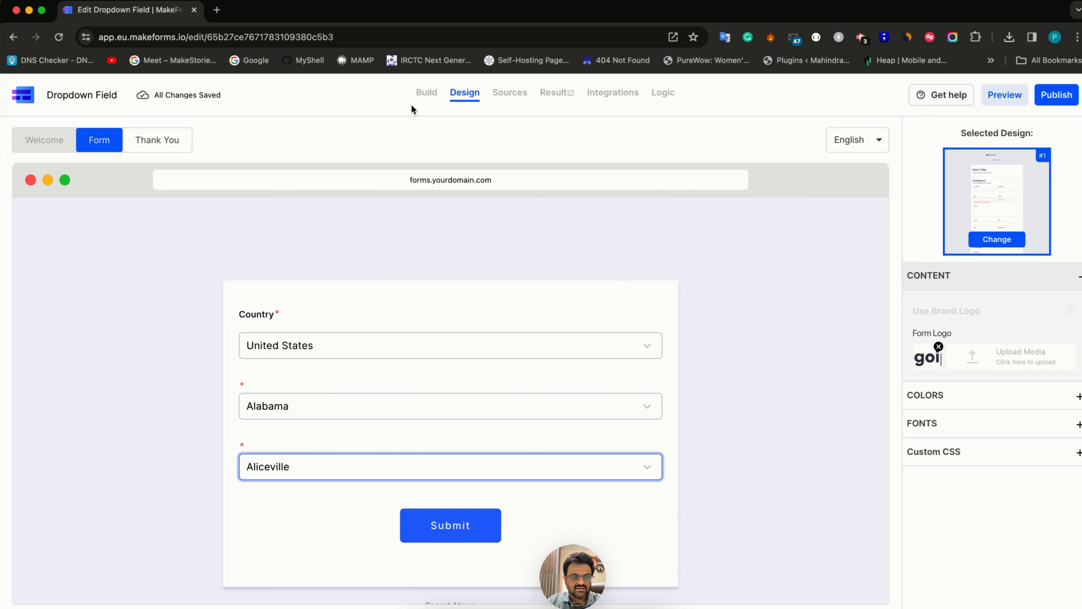
# Return to building the form and set the pre-defined list to State-City with India as the country
pyautogui.click(426, 93)
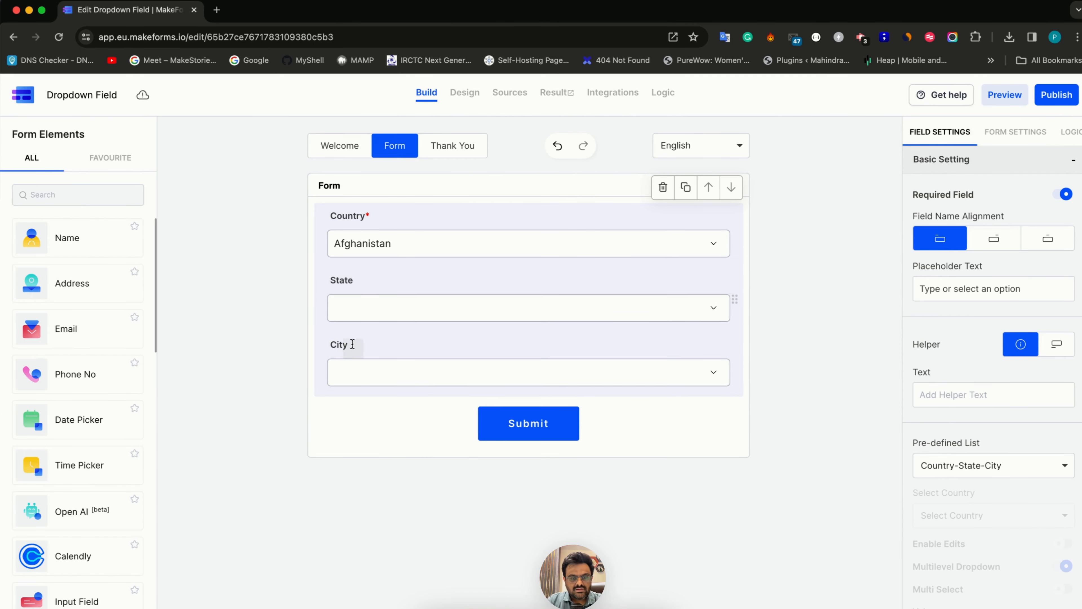
pyautogui.click(976, 465)
pyautogui.click(955, 344)
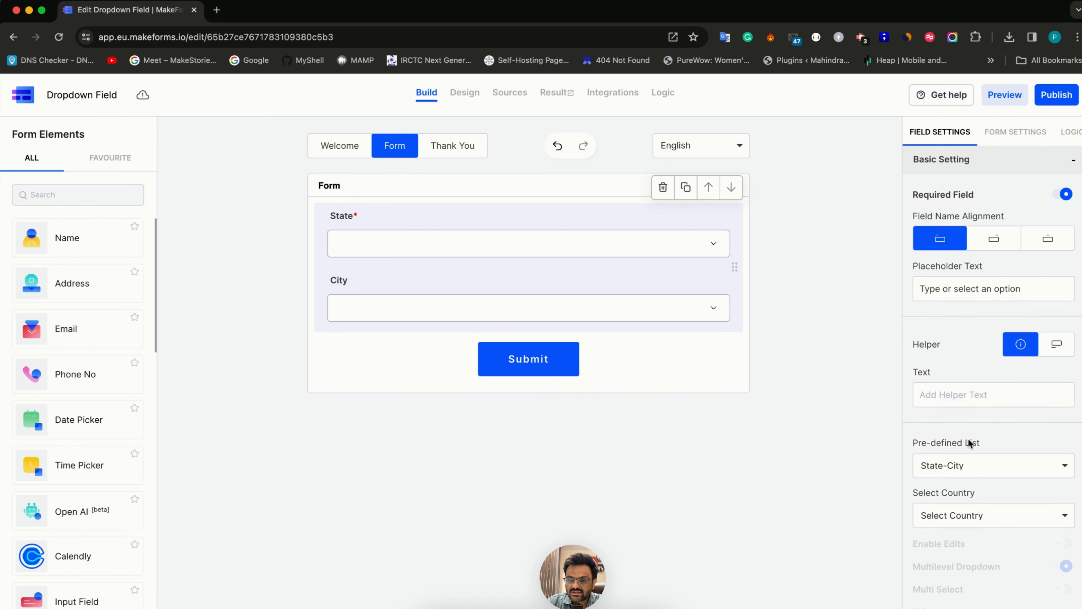
pyautogui.click(968, 515)
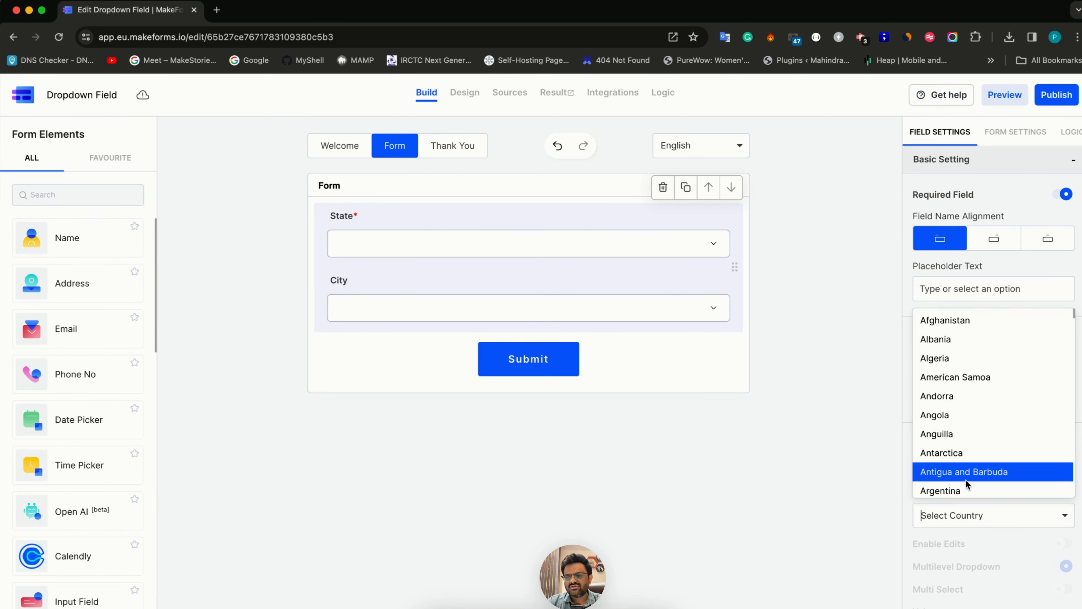
pyautogui.write('india')
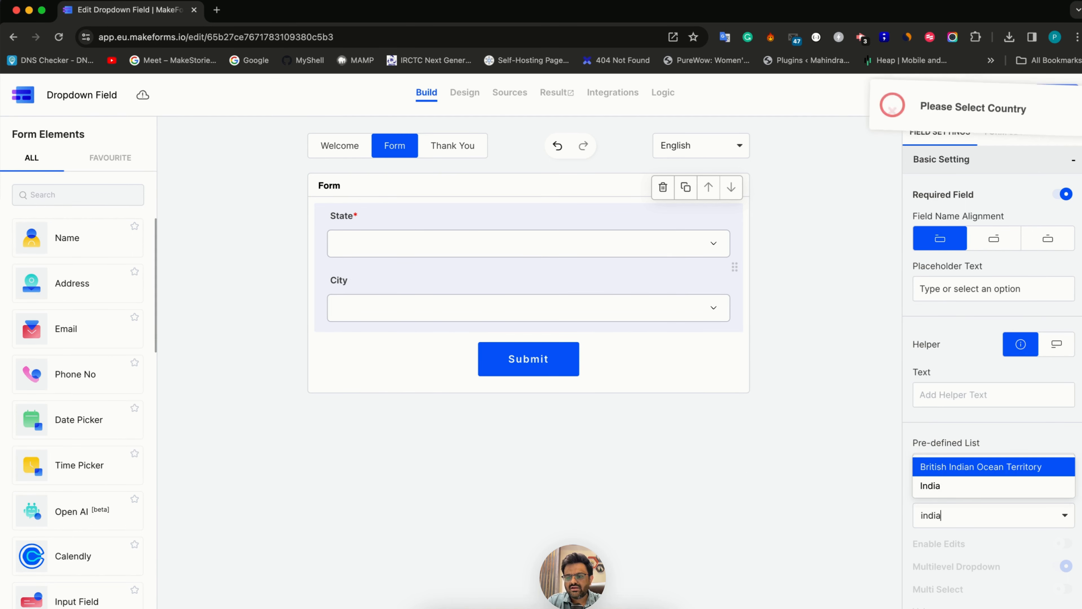
pyautogui.press('Down')
pyautogui.click(952, 489)
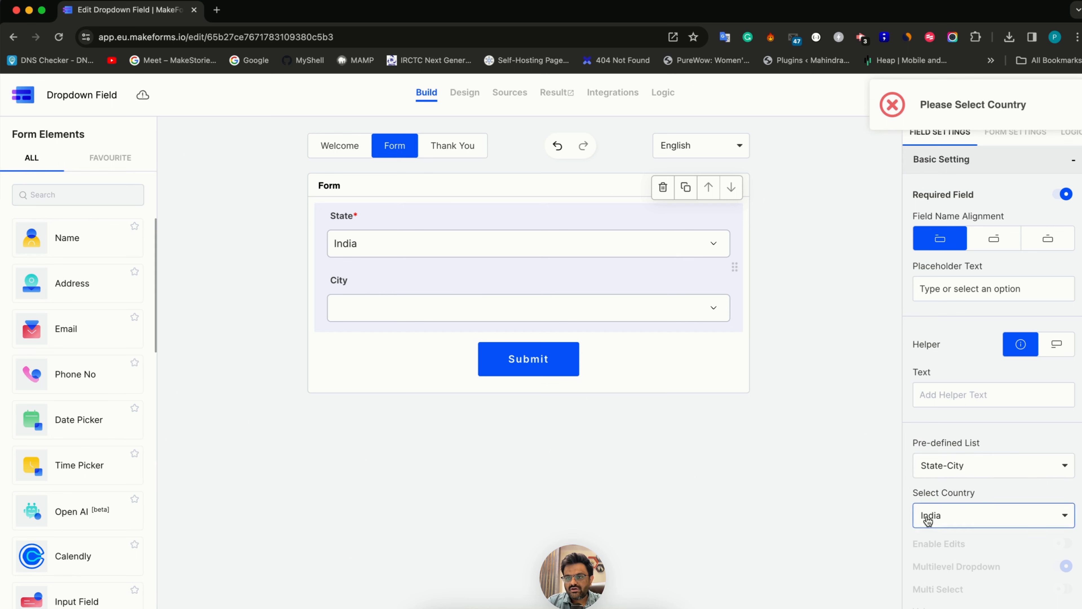
# Preview the State-City dropdowns in the Design view by choosing Maharashtra as the state and Mumbai as the city
pyautogui.click(460, 96)
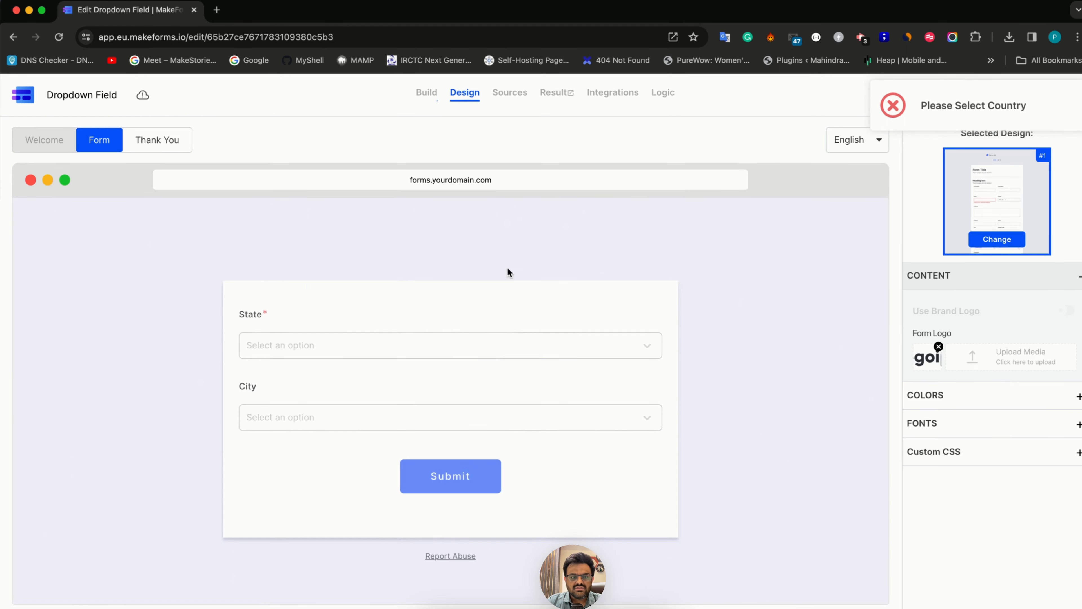
pyautogui.click(326, 344)
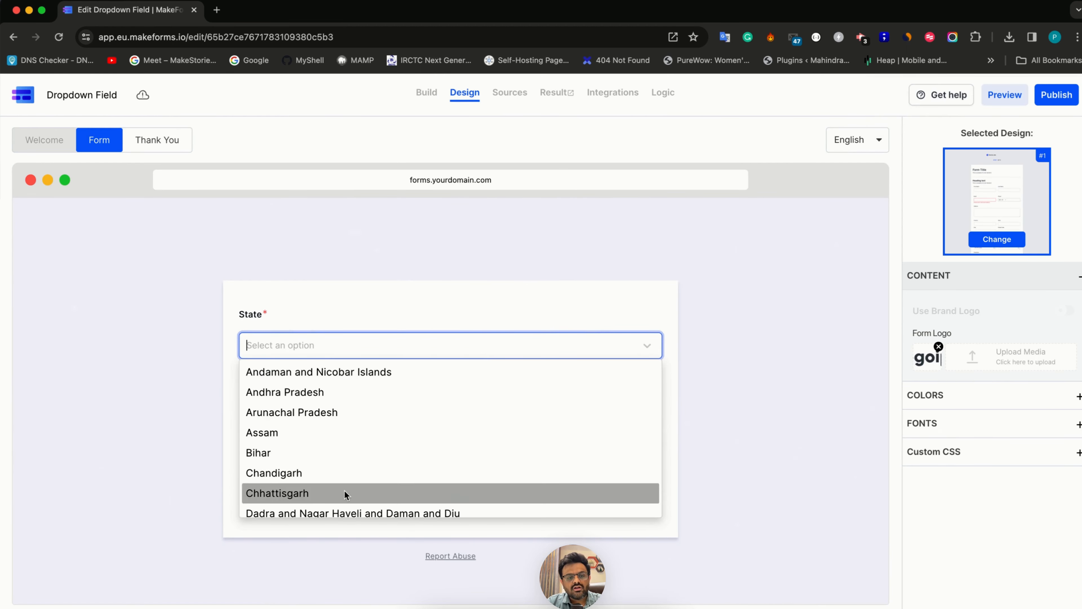
pyautogui.write('aha')
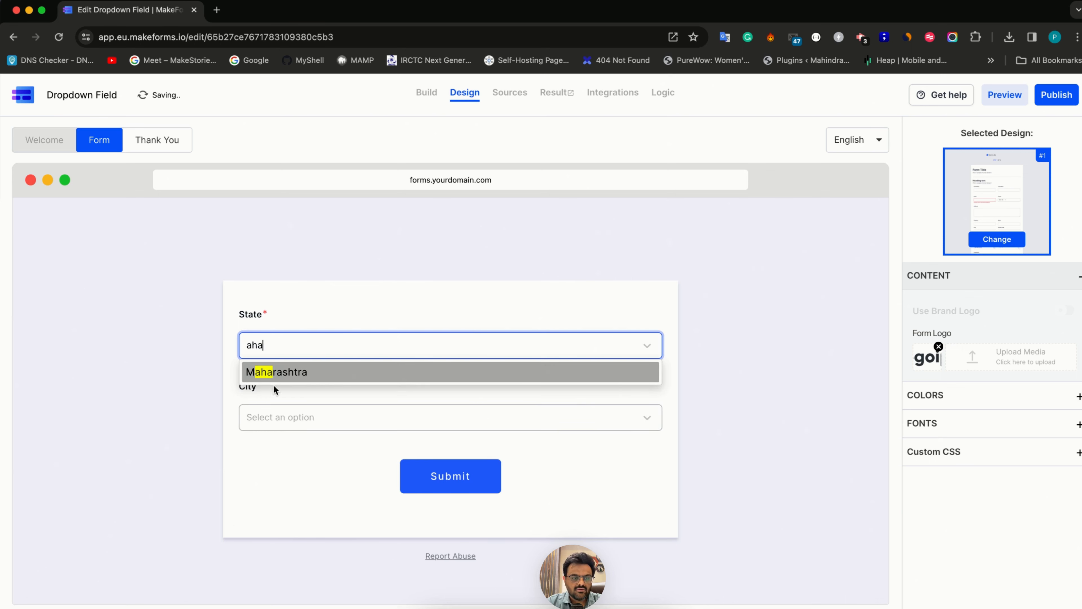
pyautogui.click(277, 376)
pyautogui.click(290, 419)
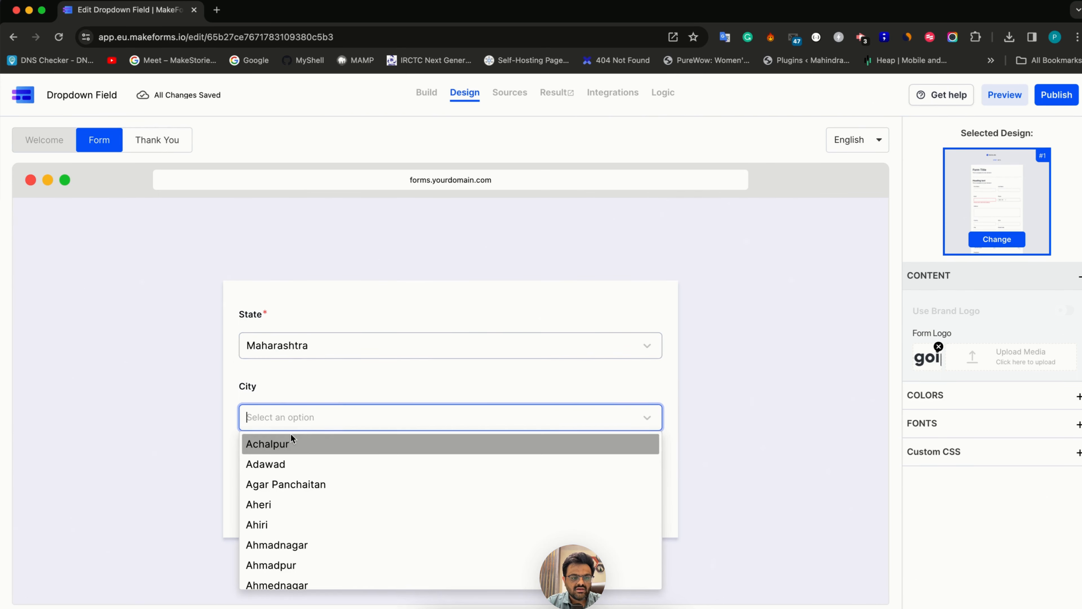
pyautogui.write('mumbai')
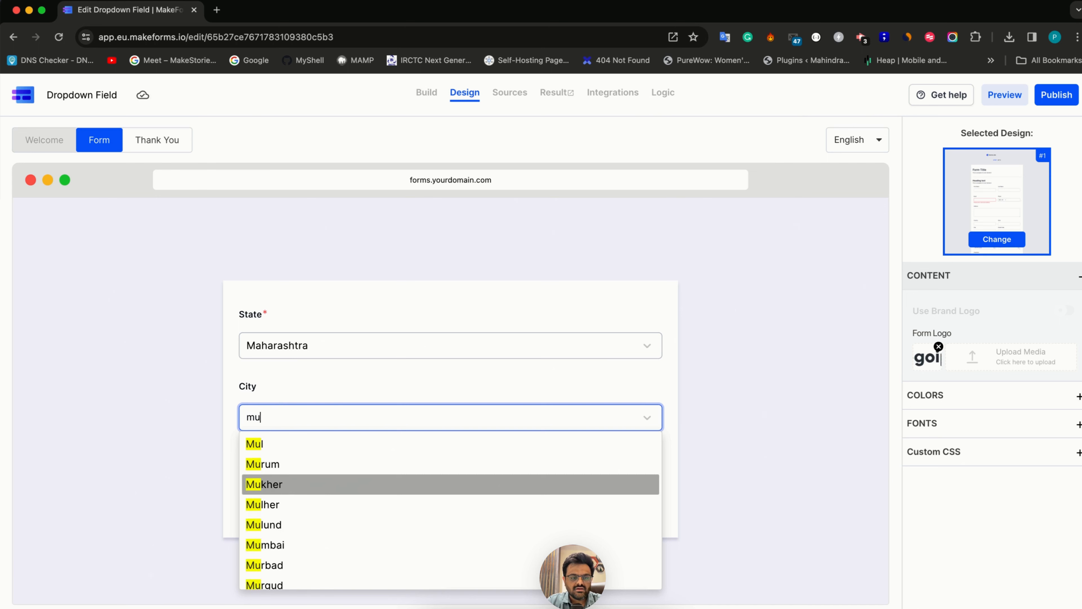
pyautogui.click(260, 445)
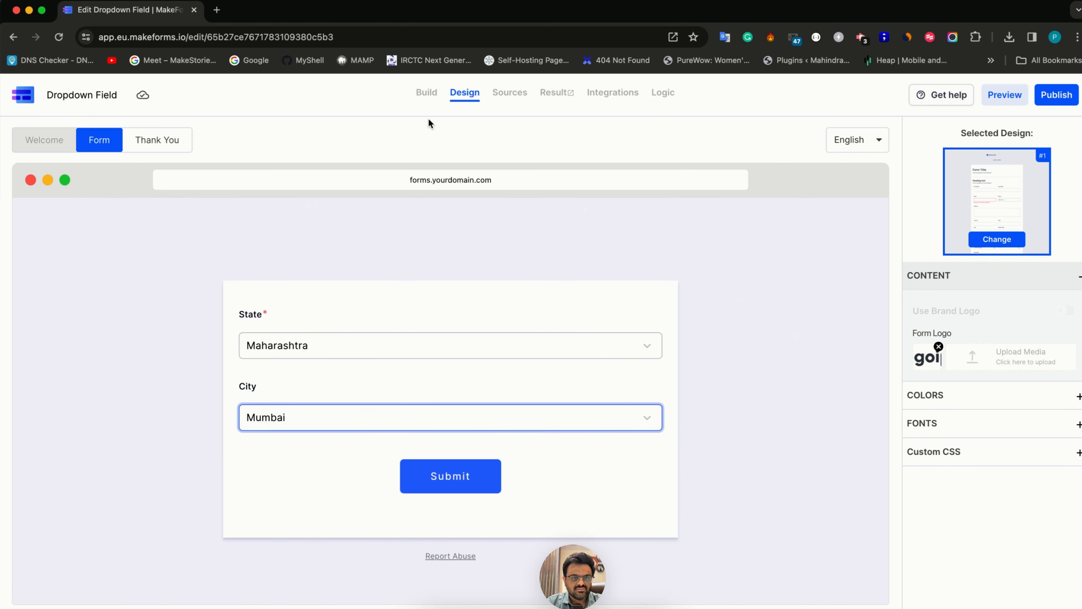
# Return to building the form and set the field's pre-defined list to Custom
pyautogui.click(427, 94)
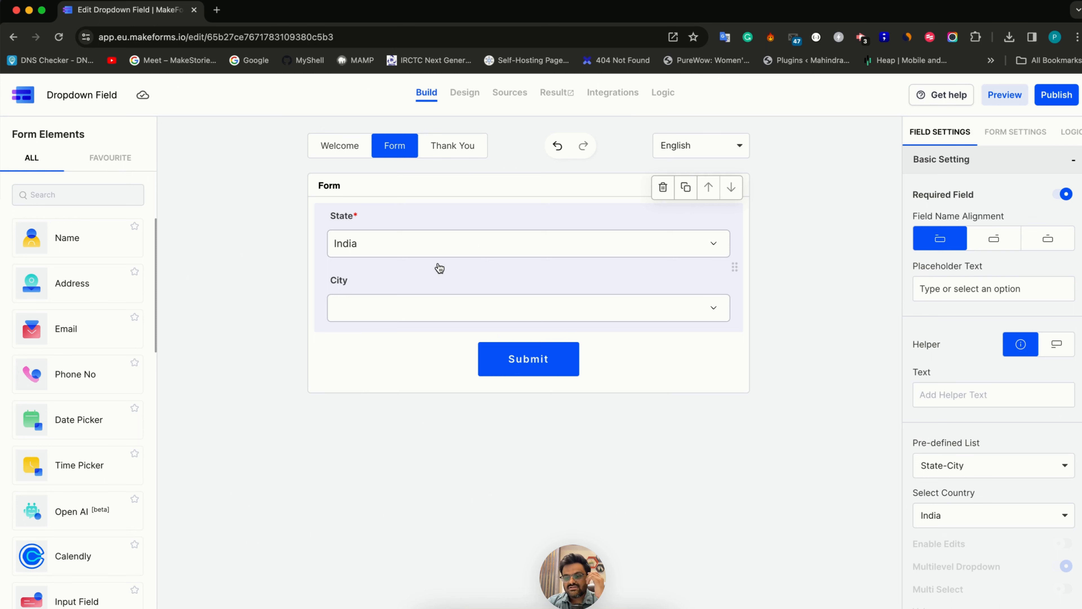
pyautogui.scroll(-5, 1061, 499)
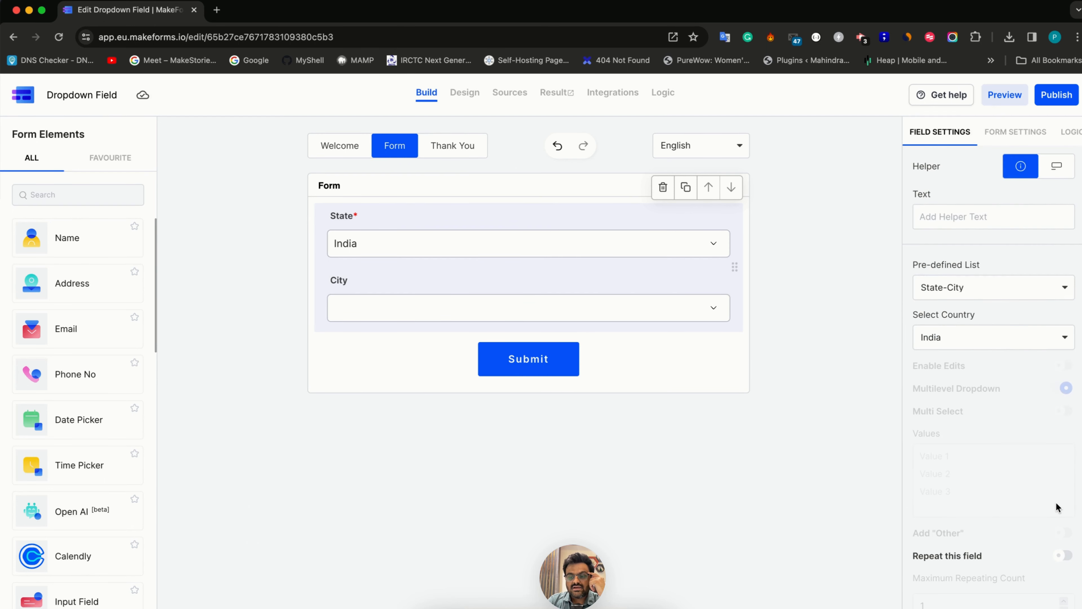
pyautogui.click(982, 288)
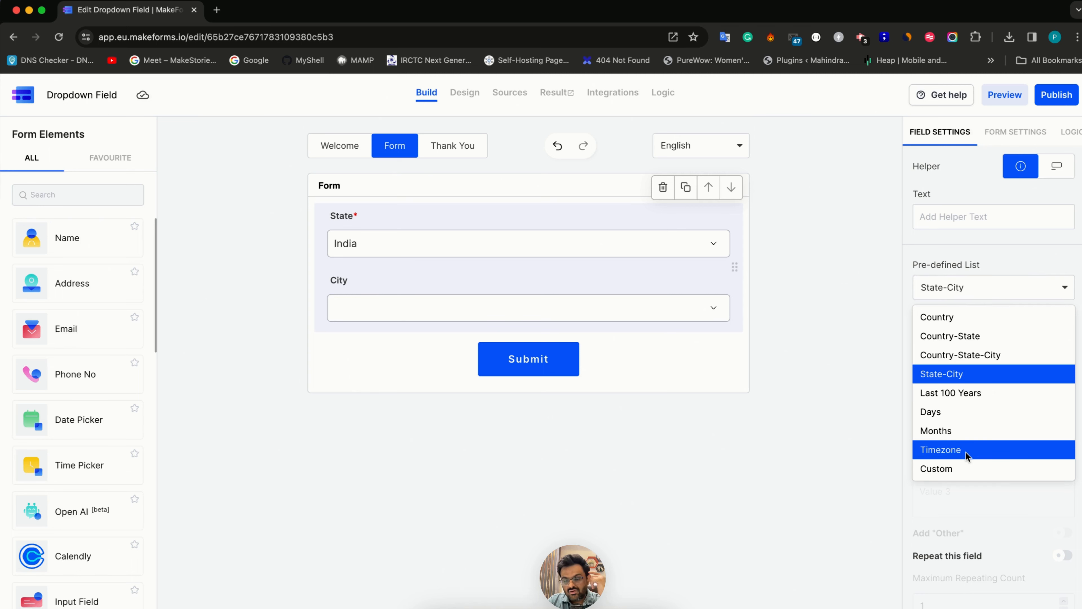
pyautogui.click(963, 470)
pyautogui.click(972, 487)
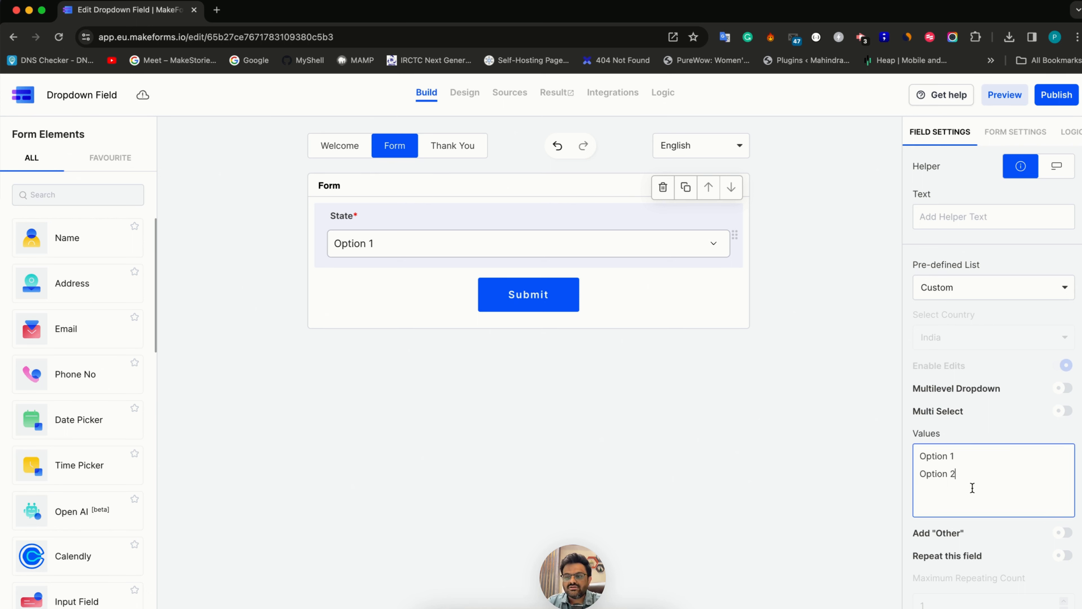
pyautogui.click(951, 392)
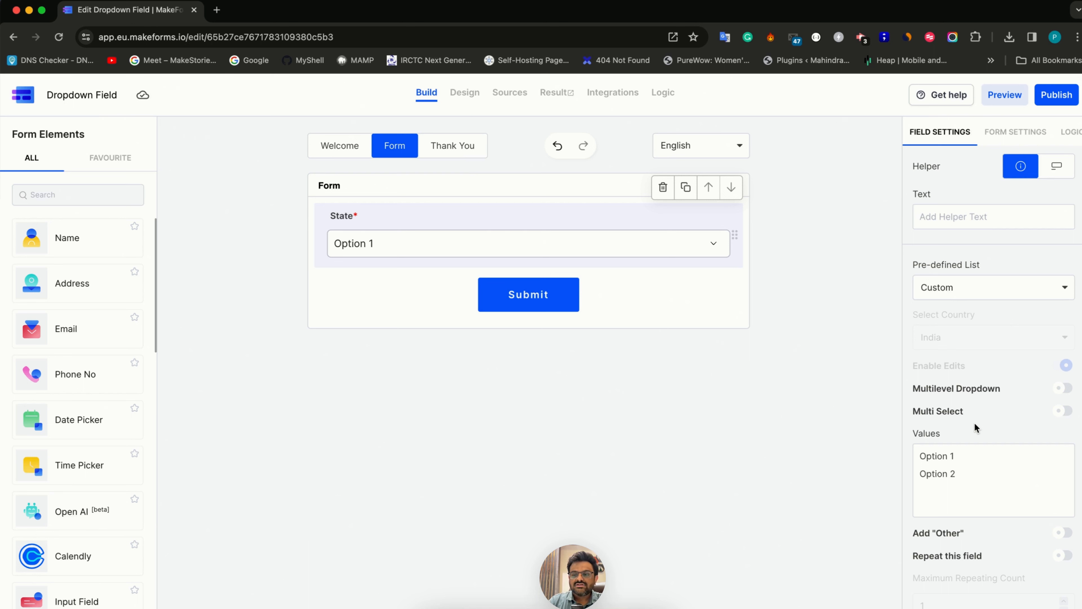
# Enable Multi Select for the custom dropdown field
pyautogui.scroll(-1, 994, 425)
pyautogui.click(1064, 381)
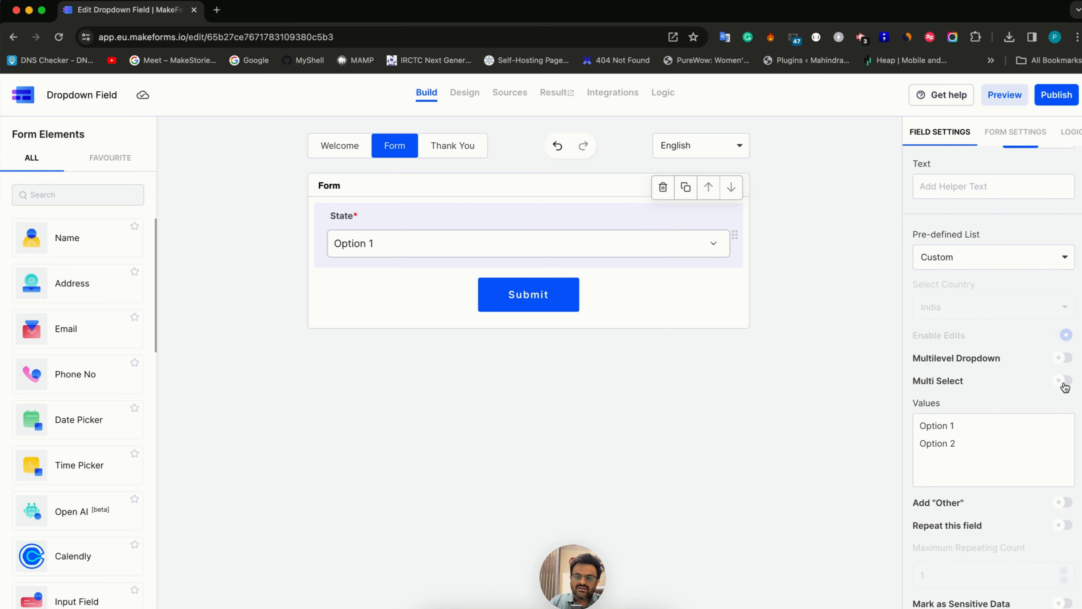
pyautogui.click(1017, 461)
pyautogui.press('super+a')
# Rename the dropdown field's label to "What kind of food do you prefer to eat"
pyautogui.doubleClick(343, 217)
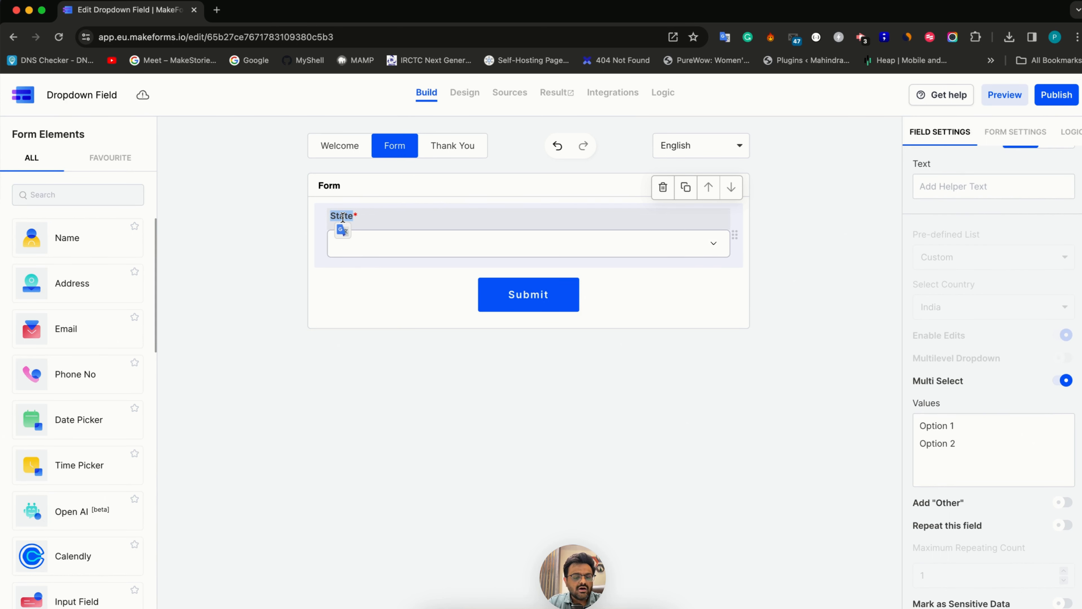
pyautogui.write('What kind of g')
pyautogui.press('BackSpace')
pyautogui.write('food do you prefer to eat')
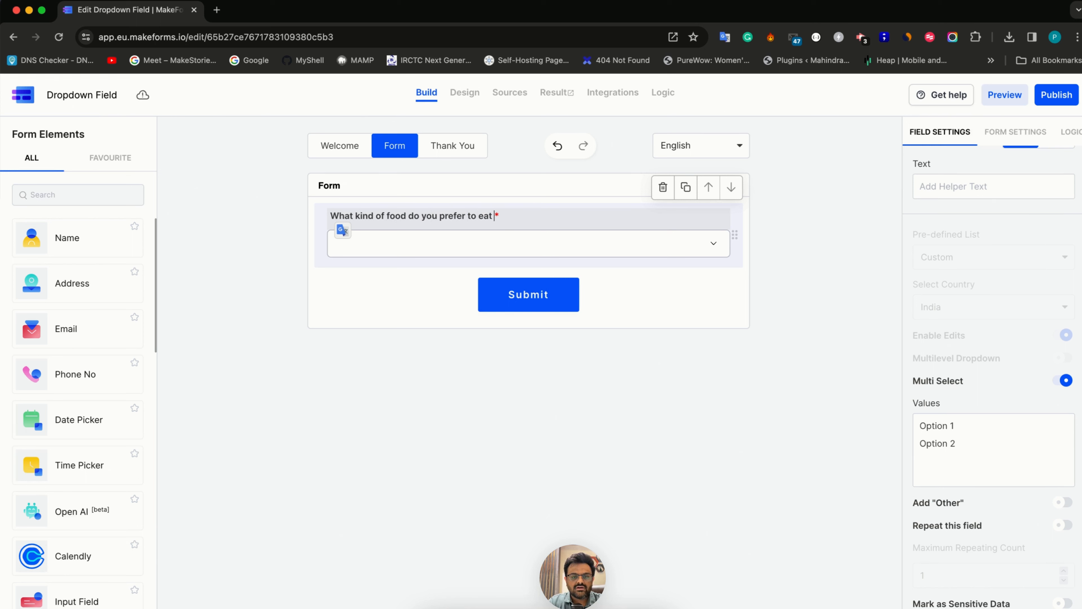
# Replace the dropdown's values with India, Chinese, Mexican, American and Italian, one per line
pyautogui.click(999, 462)
pyautogui.hotkey('ctrl', 'a')
pyautogui.press('BackSpace')
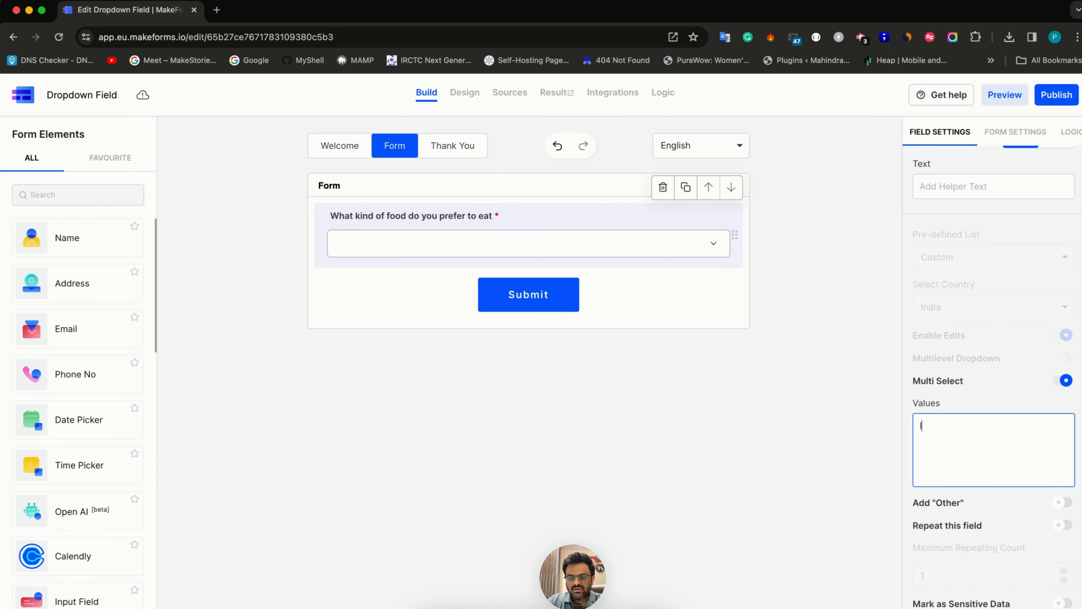
pyautogui.write('India')
pyautogui.press('Return')
pyautogui.write('Chinese')
pyautogui.press('Return')
pyautogui.write('M')
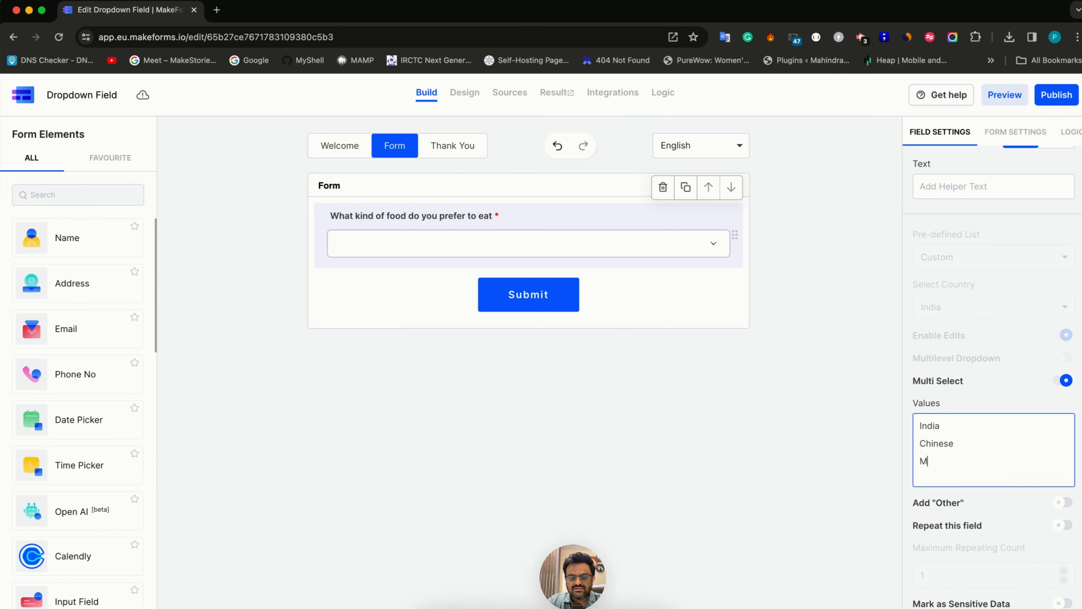
pyautogui.write('exican')
pyautogui.press('Return')
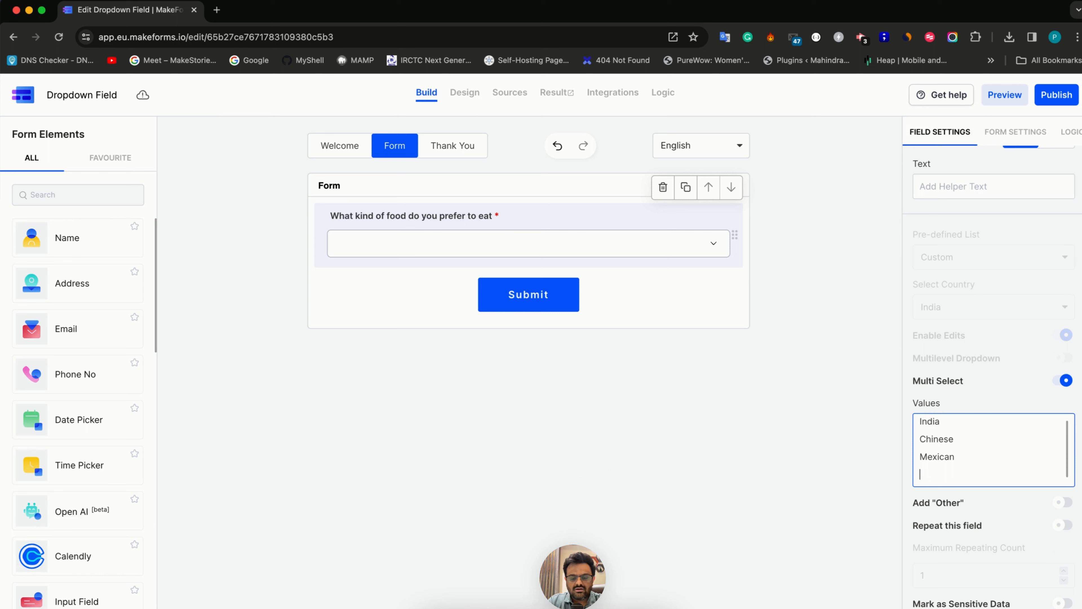
pyautogui.write('American')
pyautogui.press('Return')
pyautogui.write('I')
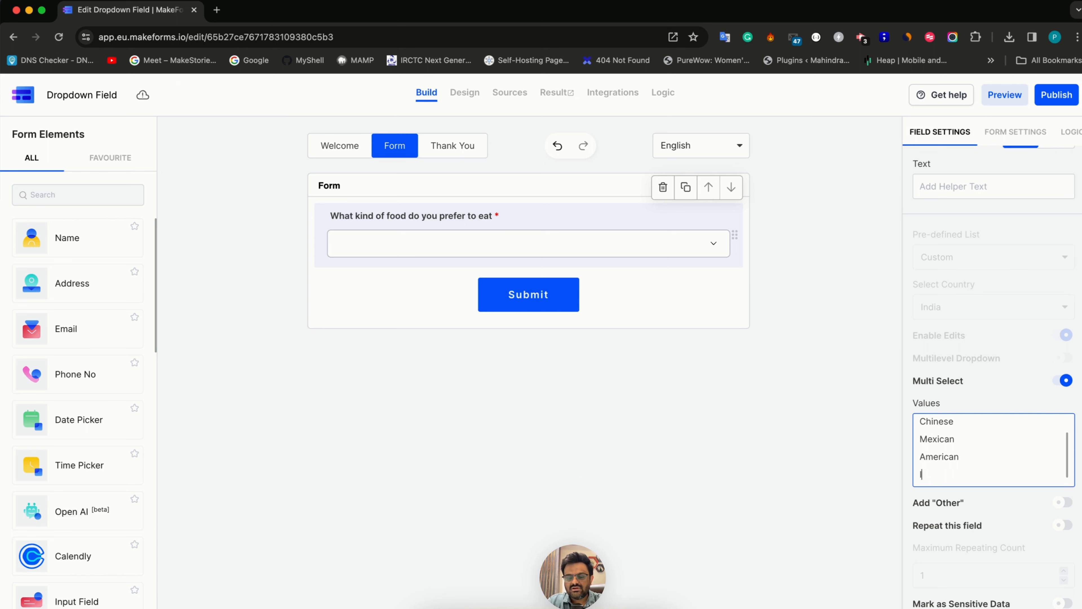
pyautogui.write('talit')
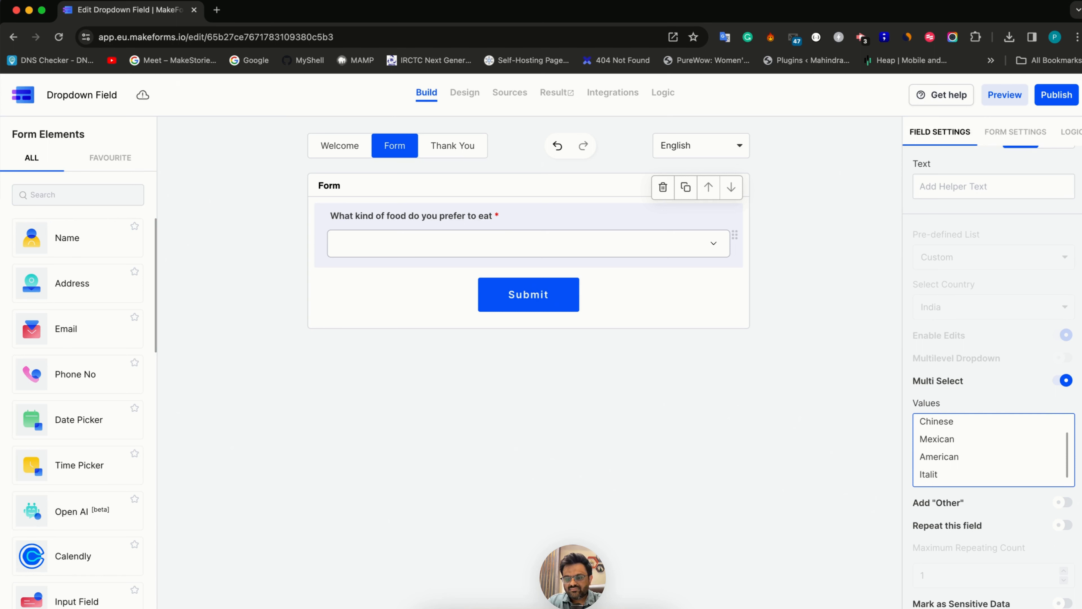
pyautogui.press('BackSpace')
pyautogui.write('an')
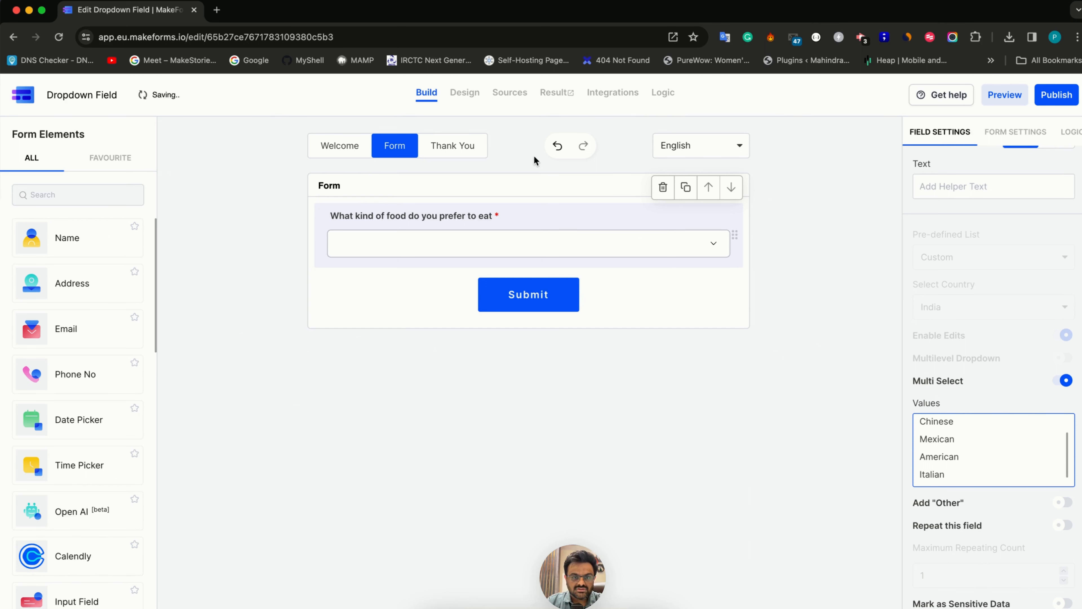
# Check the food question in the Design view and review its values in the form builder
pyautogui.click(464, 100)
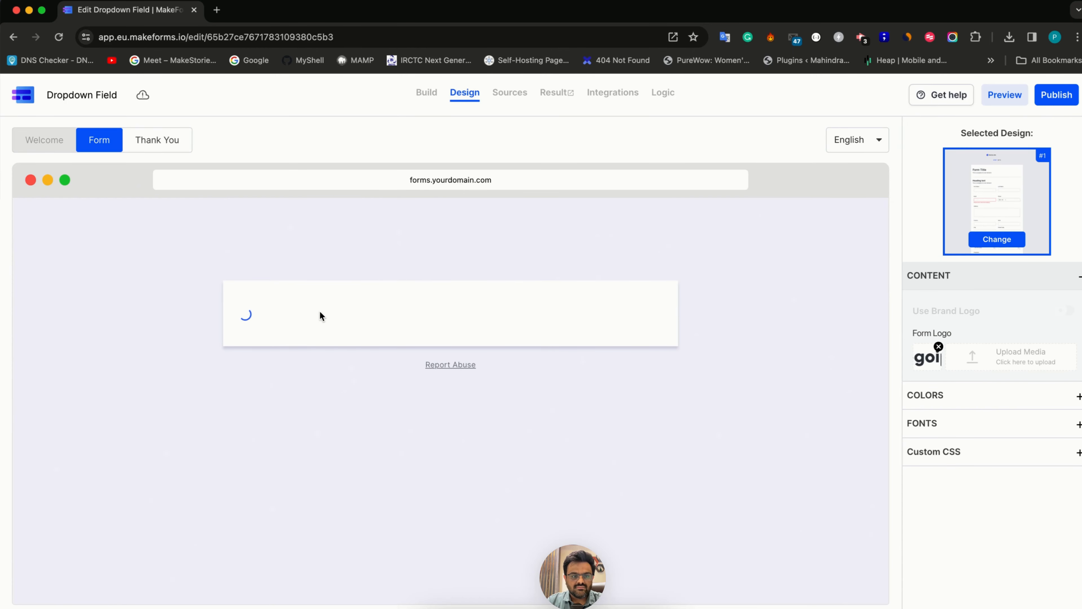
pyautogui.click(426, 93)
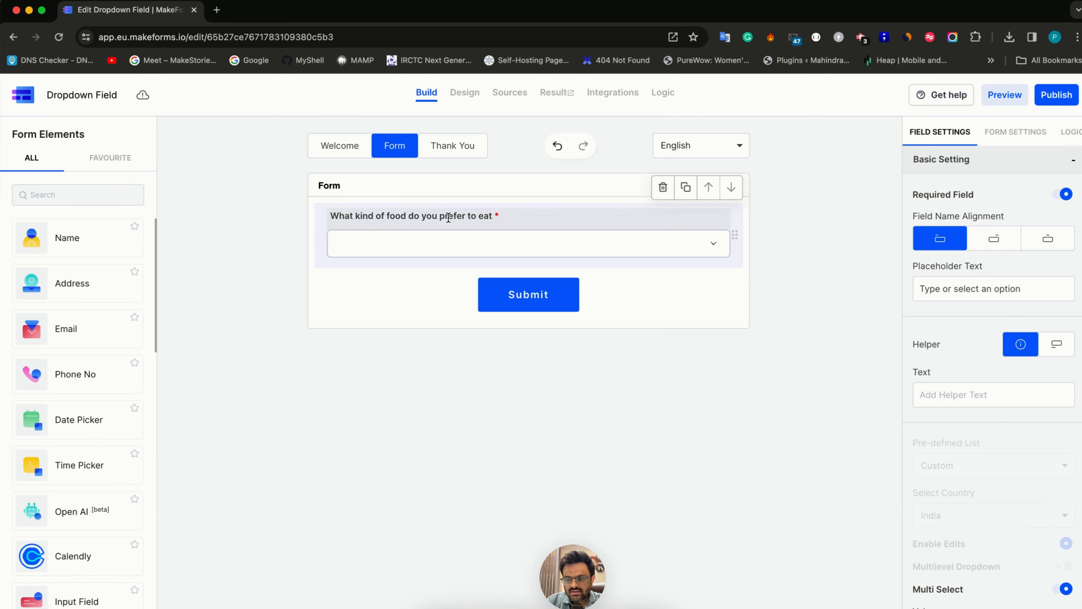
pyautogui.scroll(-5, 989, 548)
pyautogui.scroll(-1, 957, 429)
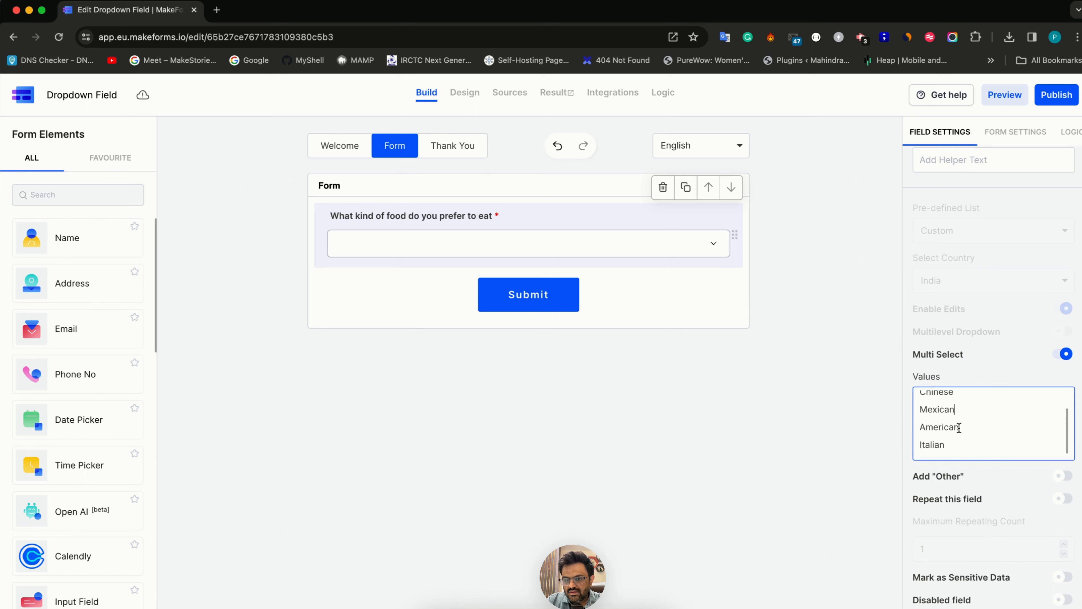
pyautogui.click(463, 92)
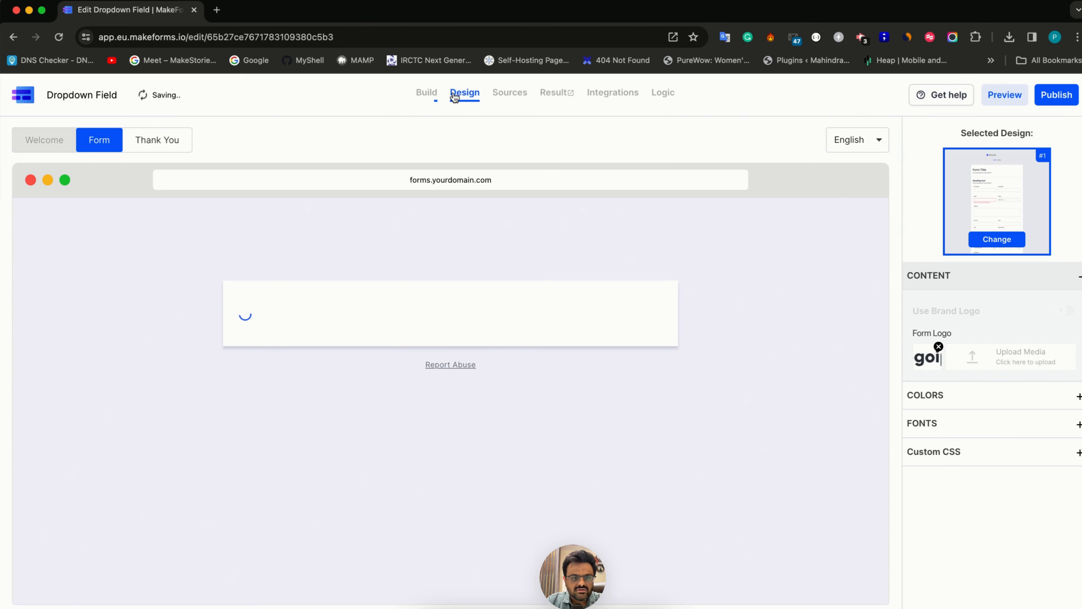
pyautogui.click(428, 94)
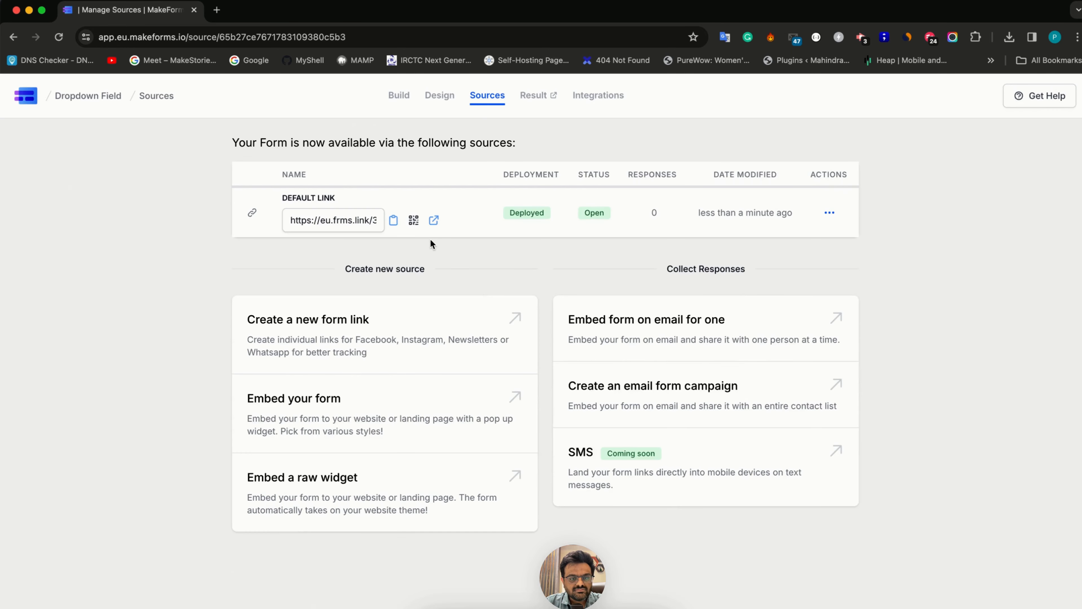
# Open the form through its default link and choose India, Mexican and Italian in the food dropdown
pyautogui.click(430, 218)
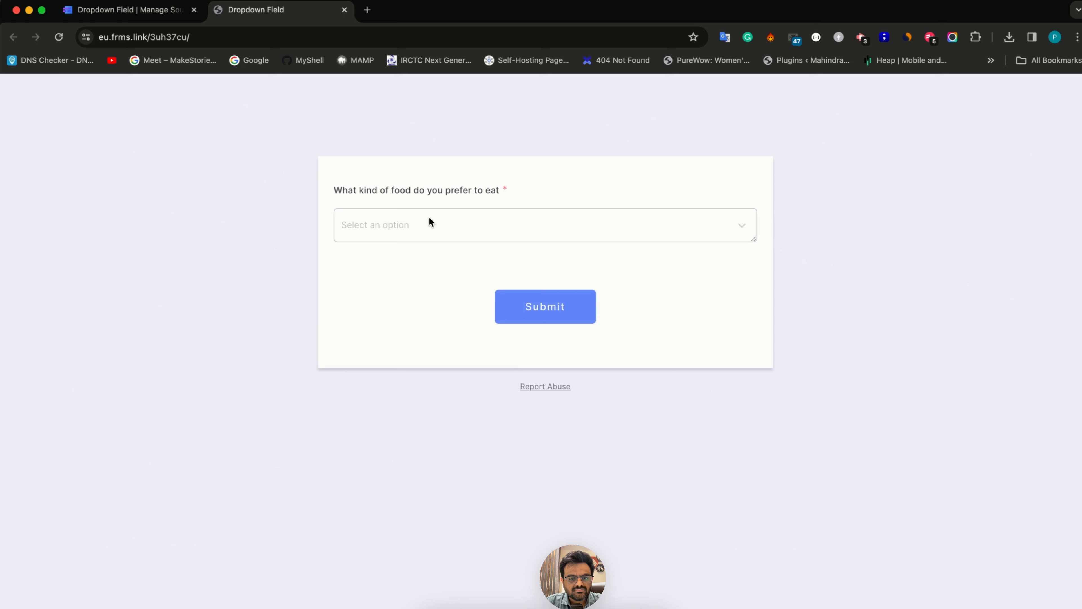
pyautogui.click(424, 218)
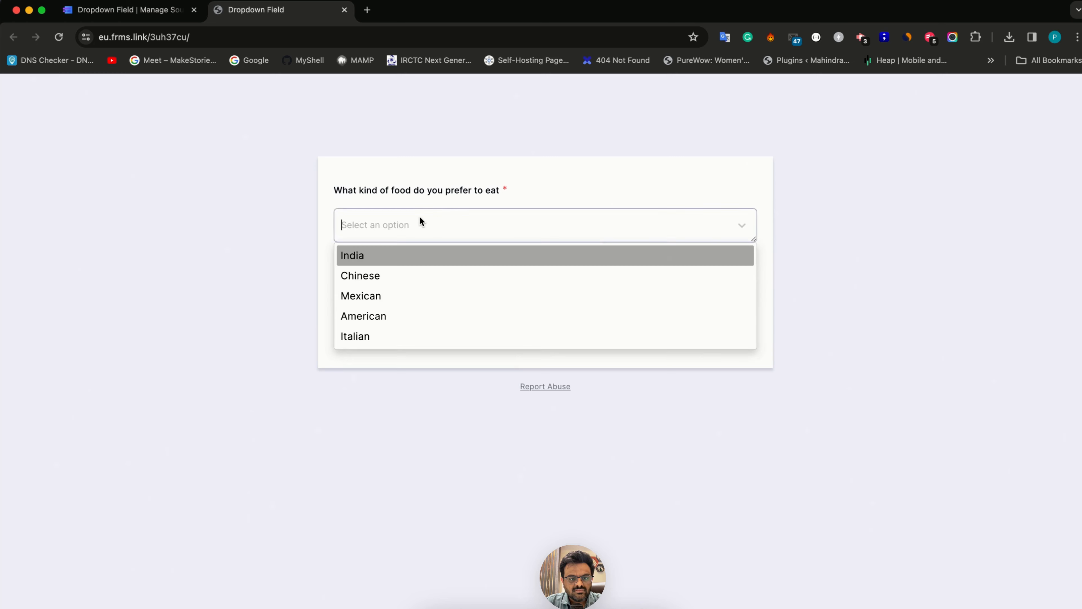
pyautogui.click(403, 256)
pyautogui.click(401, 276)
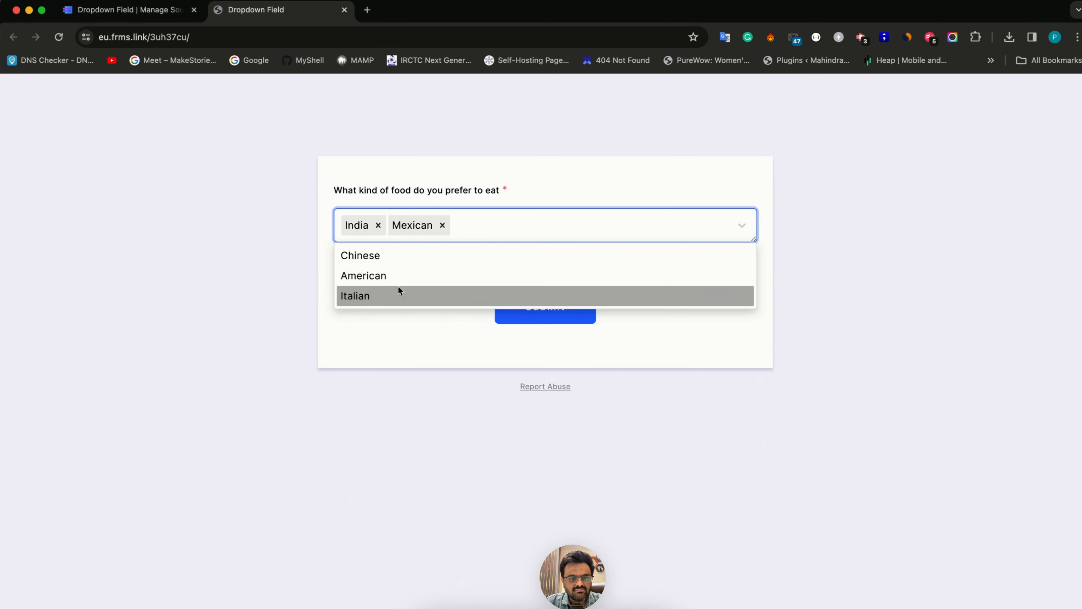
pyautogui.click(398, 288)
pyautogui.click(397, 290)
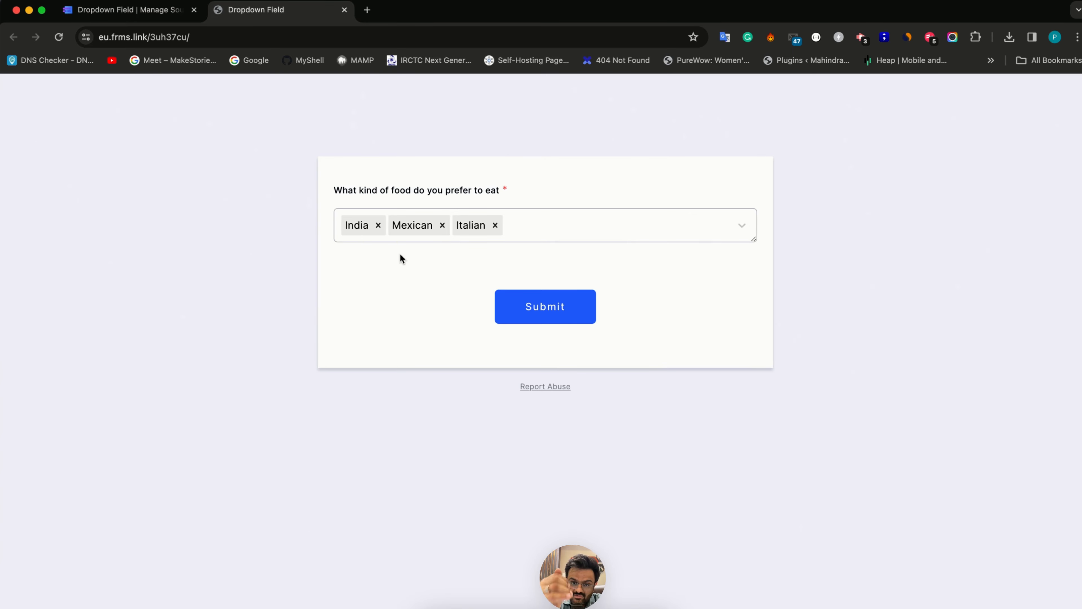
# Reopen the form builder from the Sources page, and remove all selected foods from the dropdown in the live form
pyautogui.hotkey('ctrl', 'shift', 'Tab')
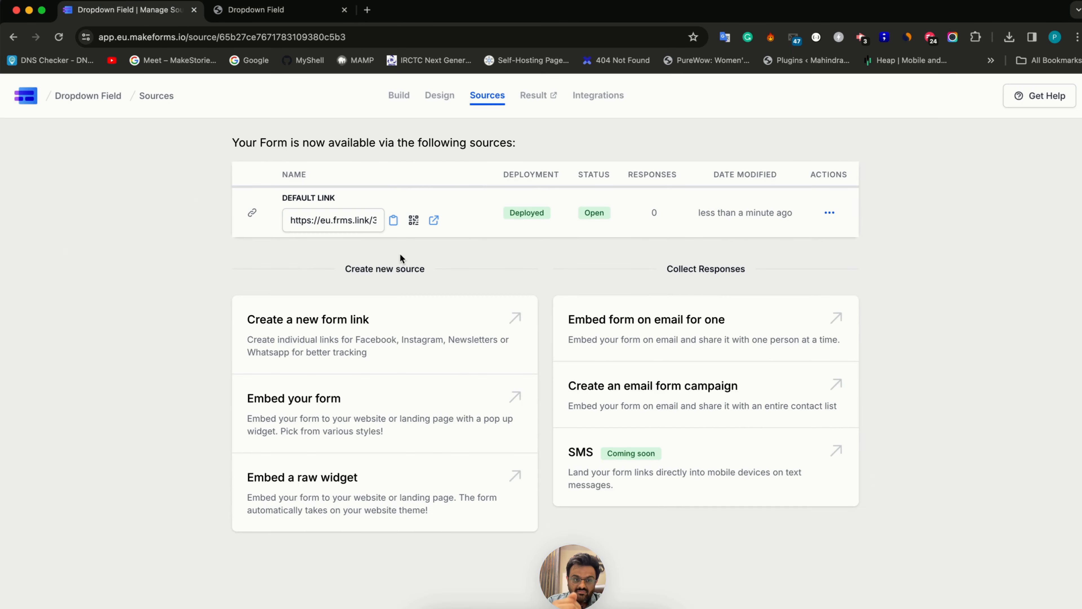
pyautogui.click(399, 96)
pyautogui.click(279, 12)
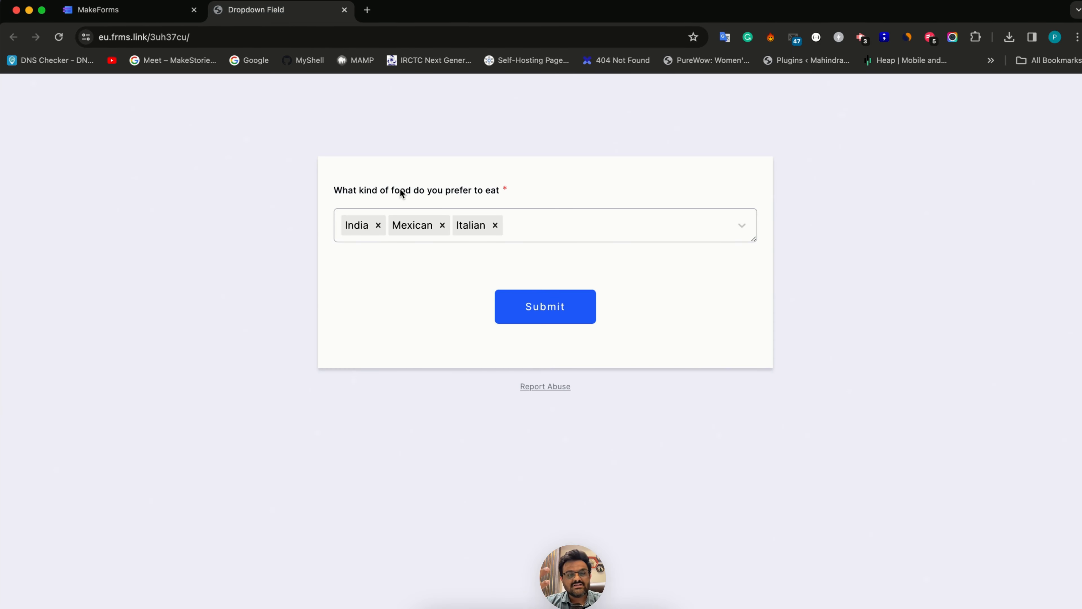
pyautogui.click(378, 226)
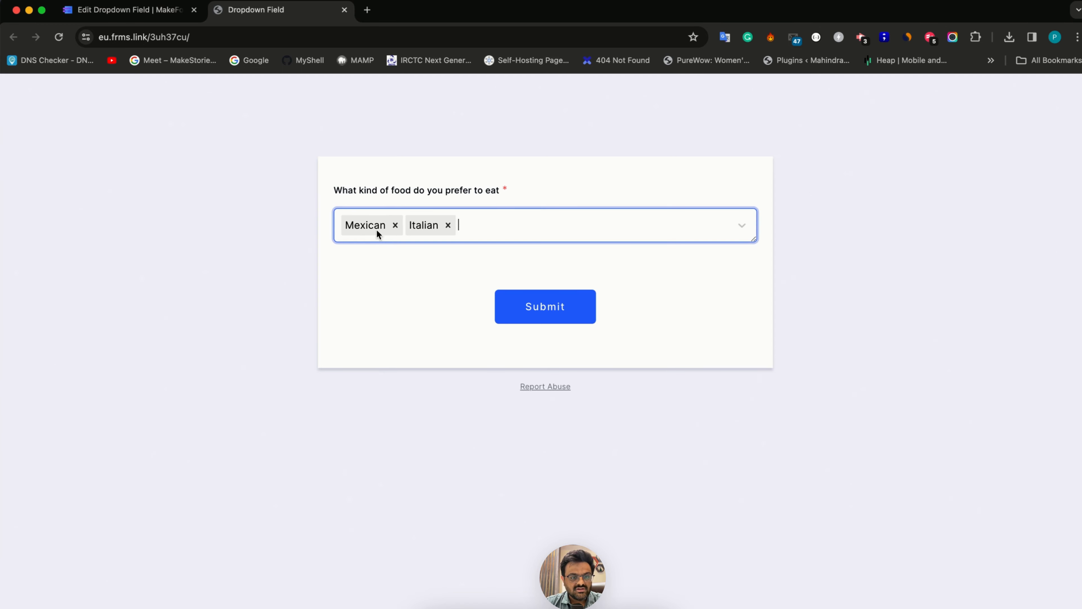
pyautogui.click(394, 225)
pyautogui.click(384, 225)
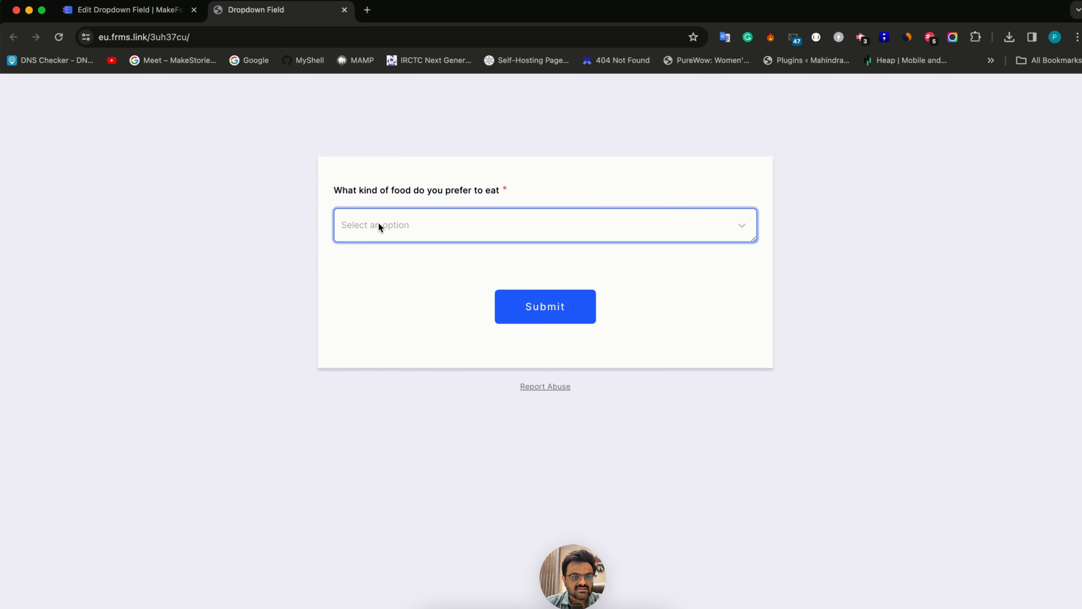
# Enable the "Other" option for the food dropdown in the form builder and re-publish the form
pyautogui.hotkey('ctrl', 'shift', 'Tab')
pyautogui.click(404, 255)
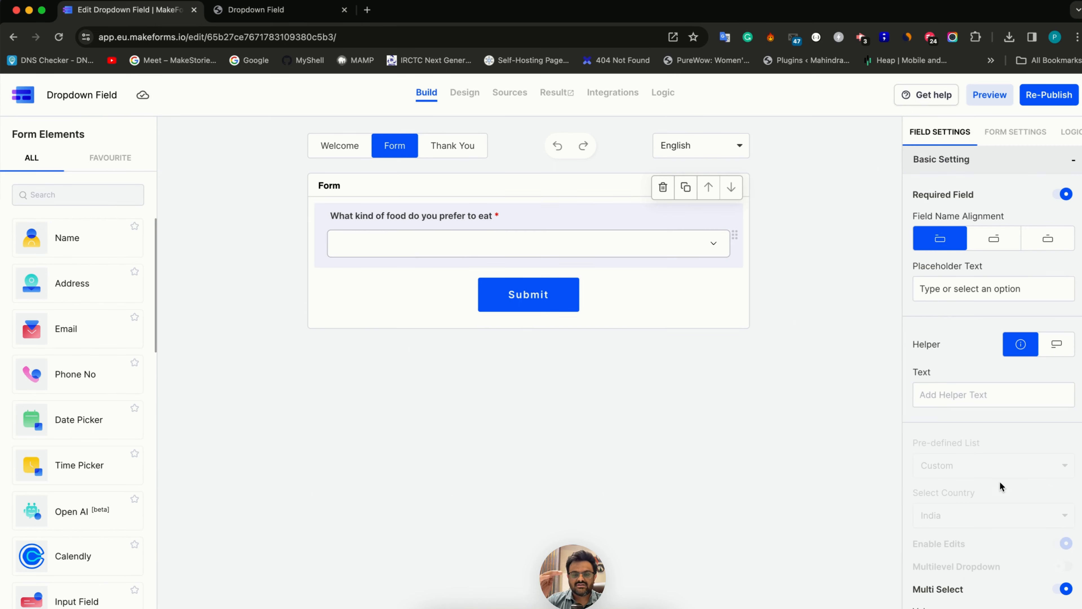
pyautogui.scroll(-6, 1000, 482)
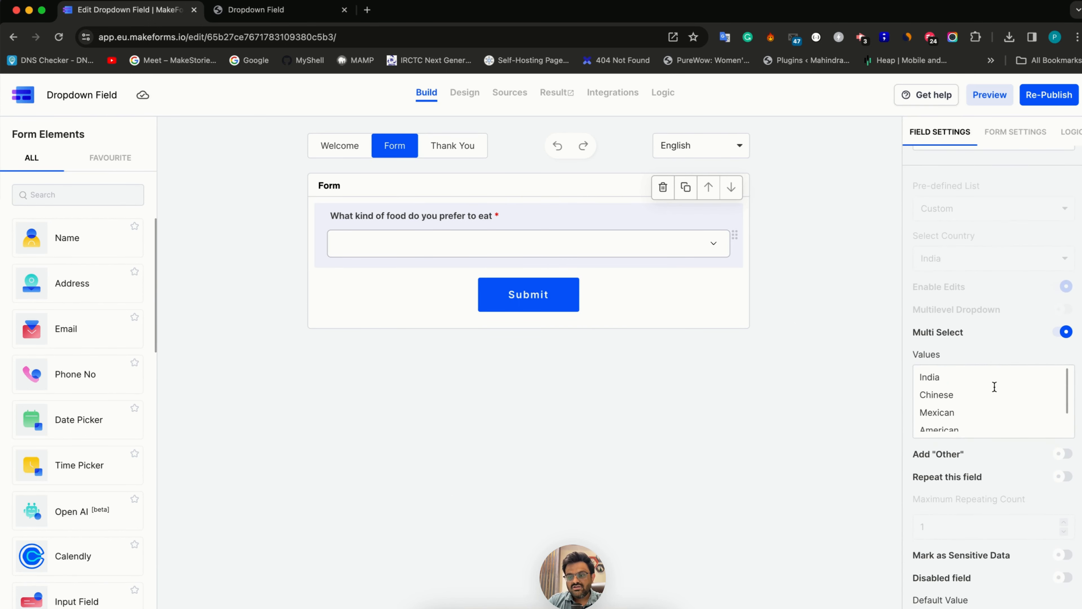
pyautogui.scroll(-1, 989, 395)
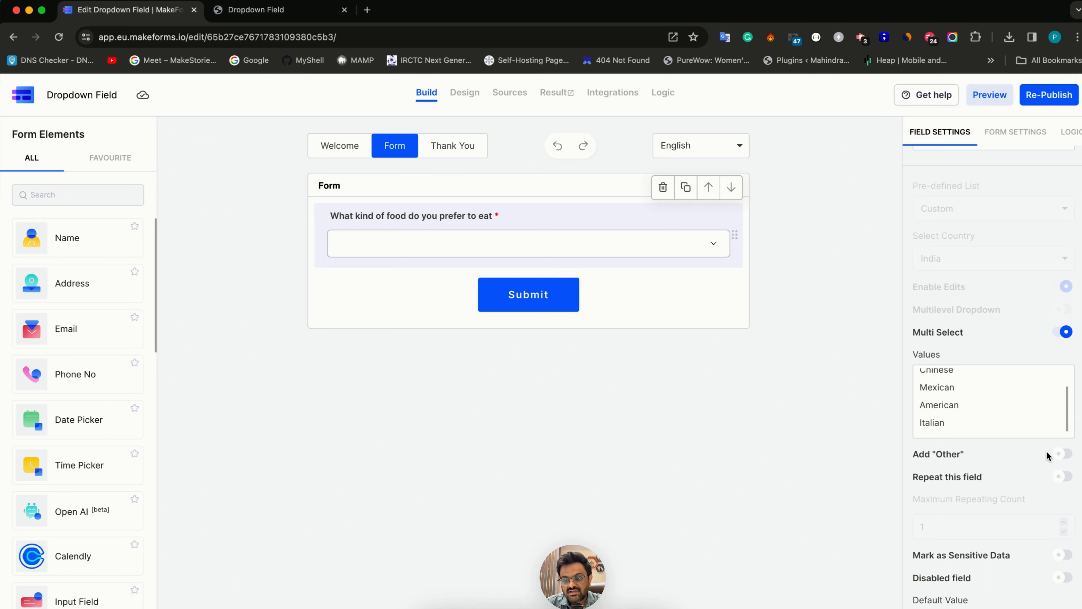
pyautogui.click(1060, 452)
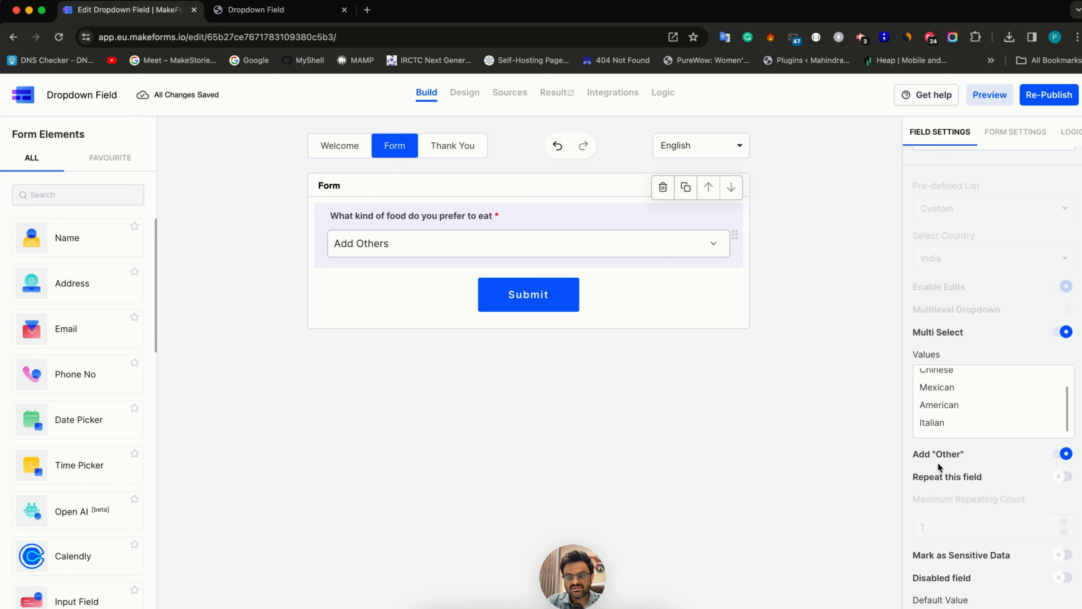
pyautogui.scroll(-2, 930, 425)
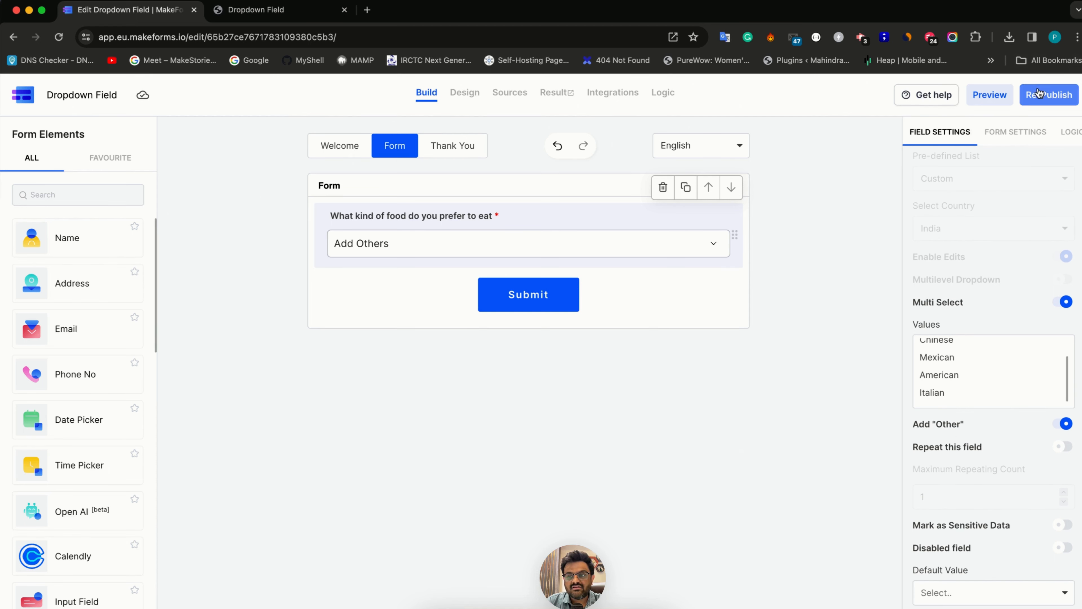
pyautogui.click(1069, 95)
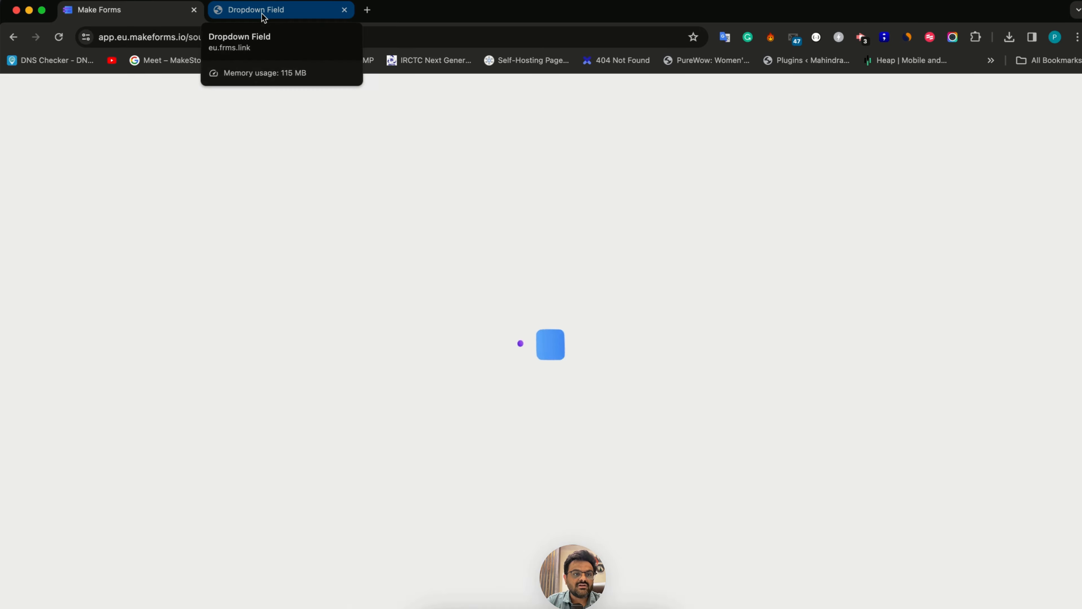
# Reload the live form until the re-published version loads, and open the food dropdown's option list
pyautogui.click(264, 17)
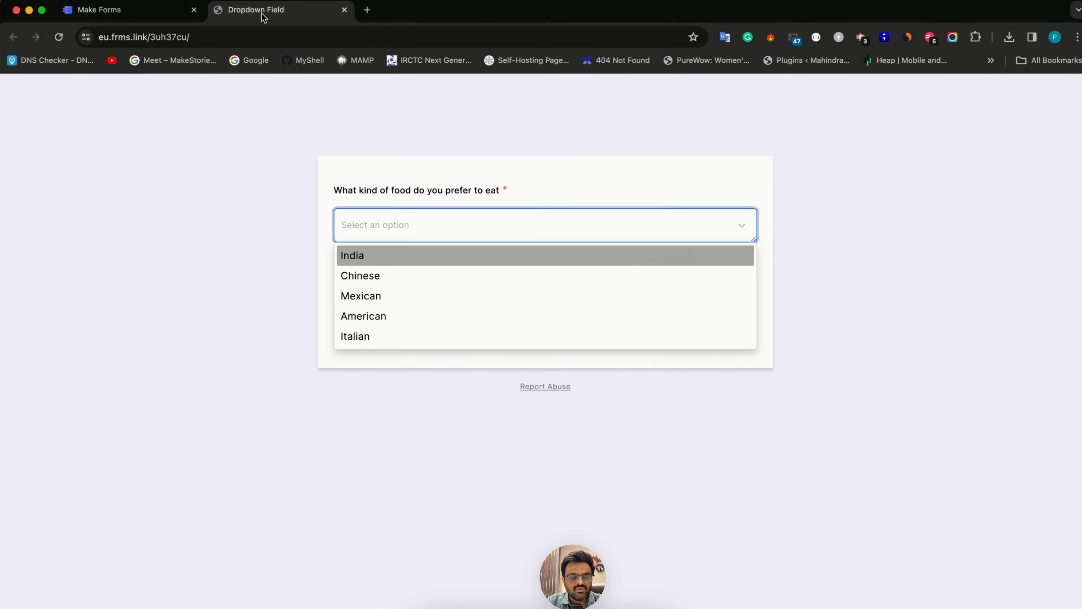
pyautogui.click(245, 289)
pyautogui.press('super+r')
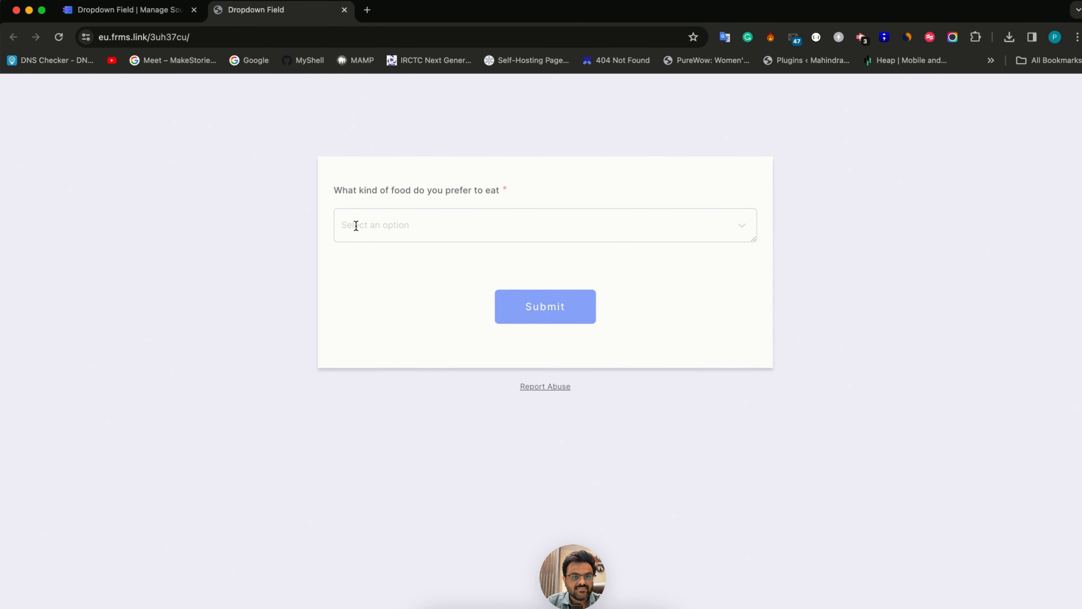
pyautogui.click(362, 228)
pyautogui.click(273, 276)
pyautogui.press('super+r')
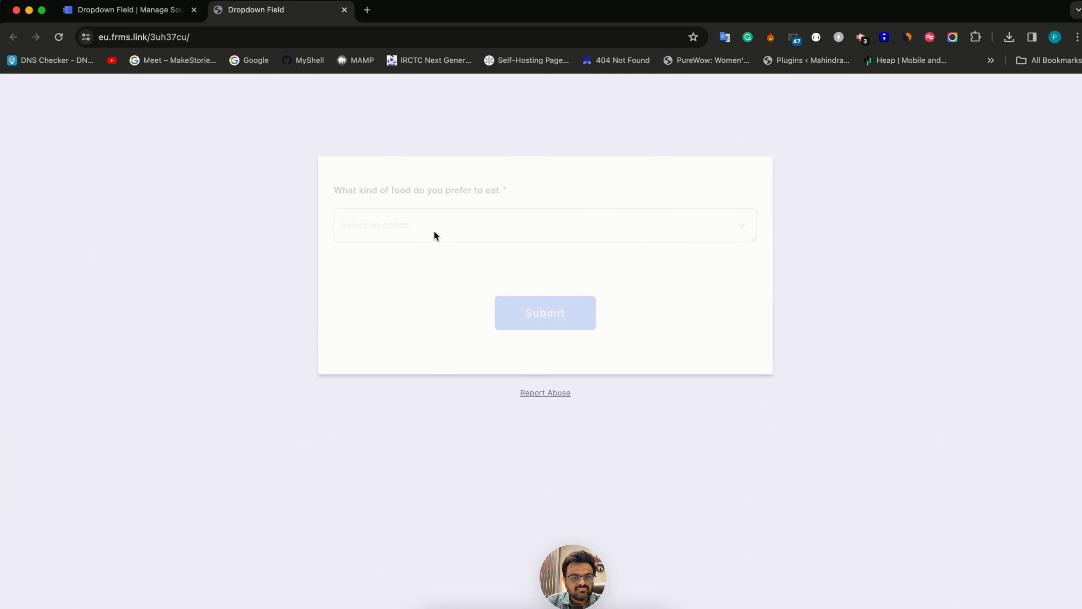
pyautogui.click(434, 231)
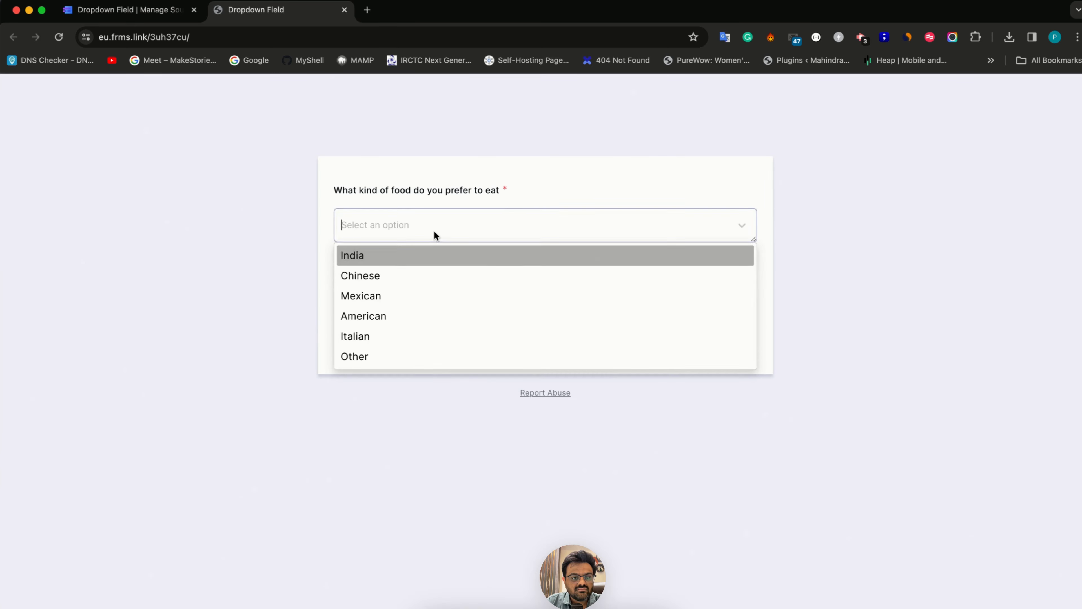
# Choose India and Other in the live form's food dropdown, and enter Gujarati as the other food
pyautogui.click(416, 260)
pyautogui.click(392, 335)
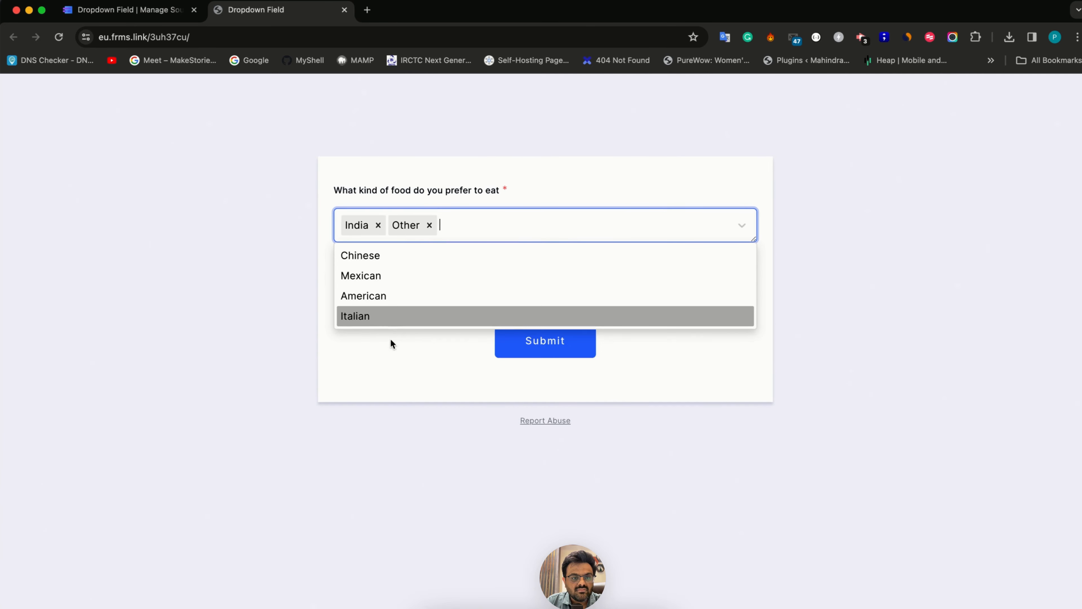
pyautogui.click(431, 362)
pyautogui.click(406, 260)
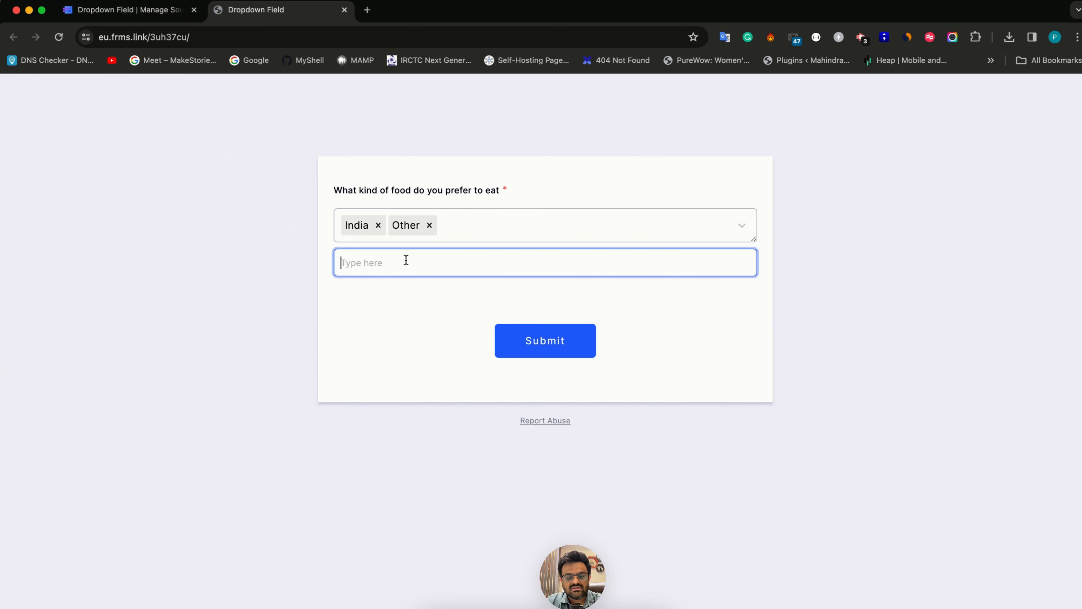
pyautogui.write('Guaj')
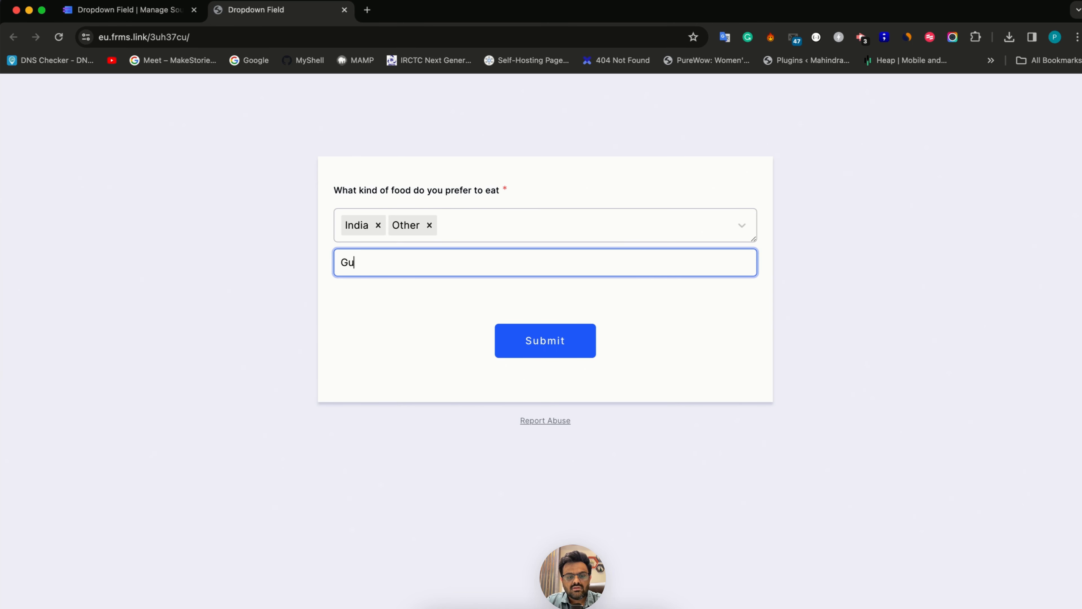
pyautogui.press('BackSpace')
pyautogui.press('BackSpace')
pyautogui.write('jarati')
pyautogui.click(336, 321)
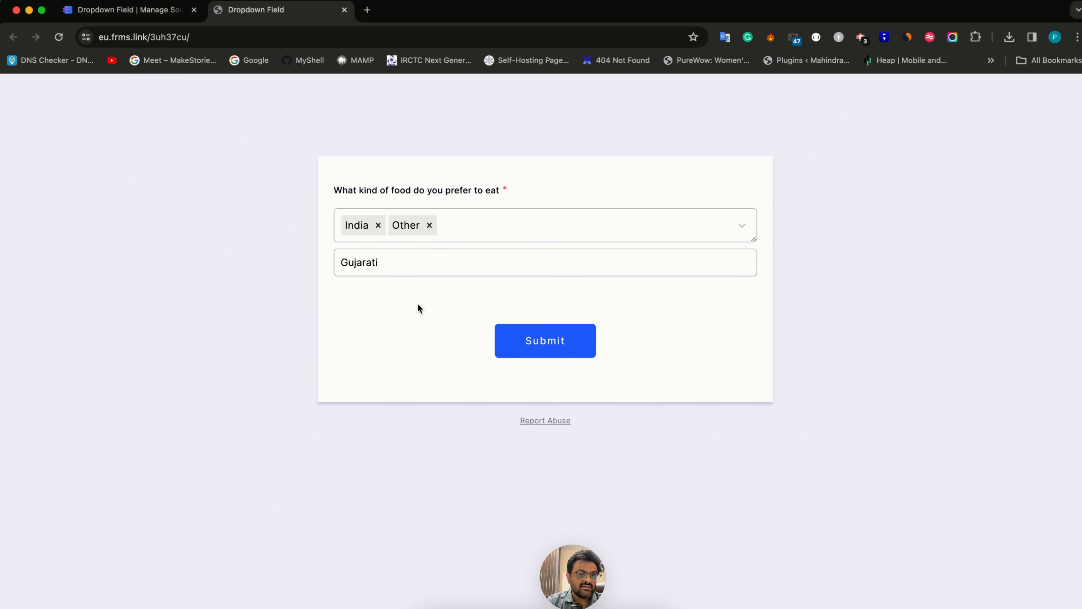
# Return to the form builder from the Sources page and turn off the food dropdown's "Other" option
pyautogui.hotkey('ctrl', 'shift', 'Tab')
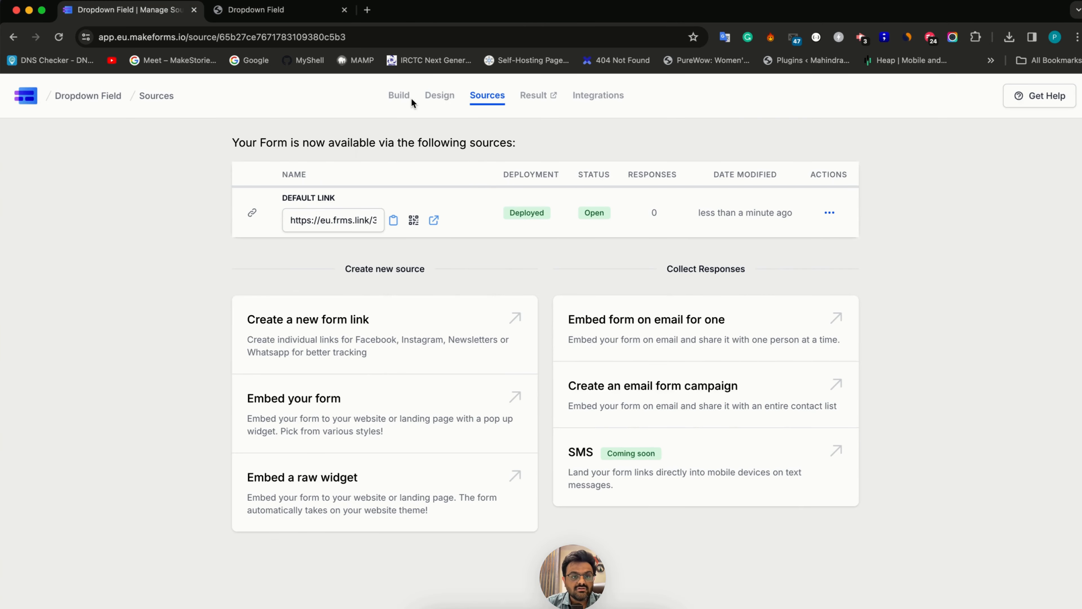
pyautogui.click(399, 96)
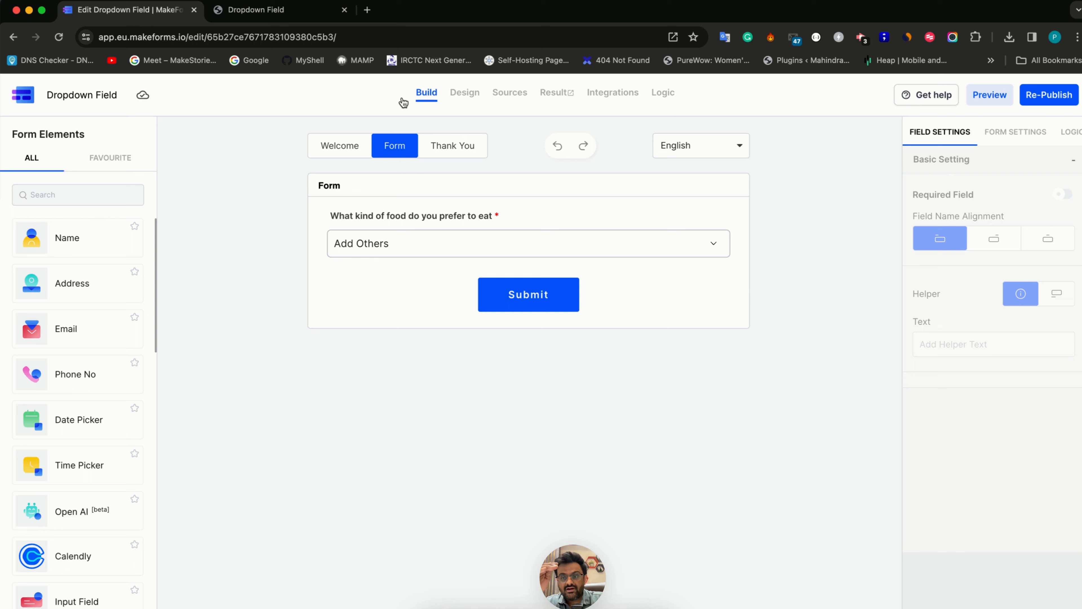
pyautogui.click(368, 213)
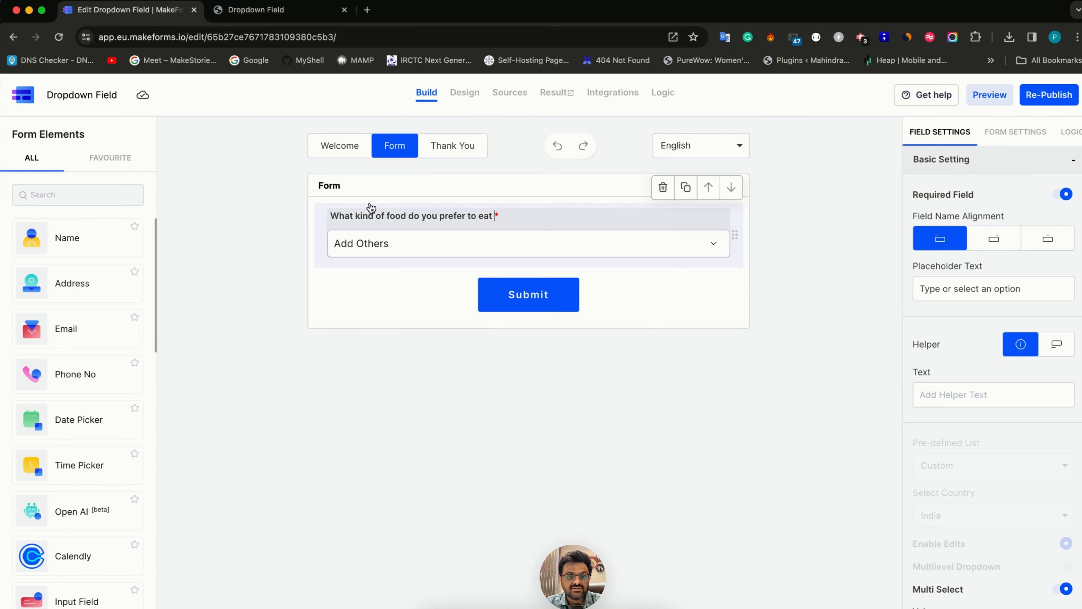
pyautogui.scroll(-4, 1068, 457)
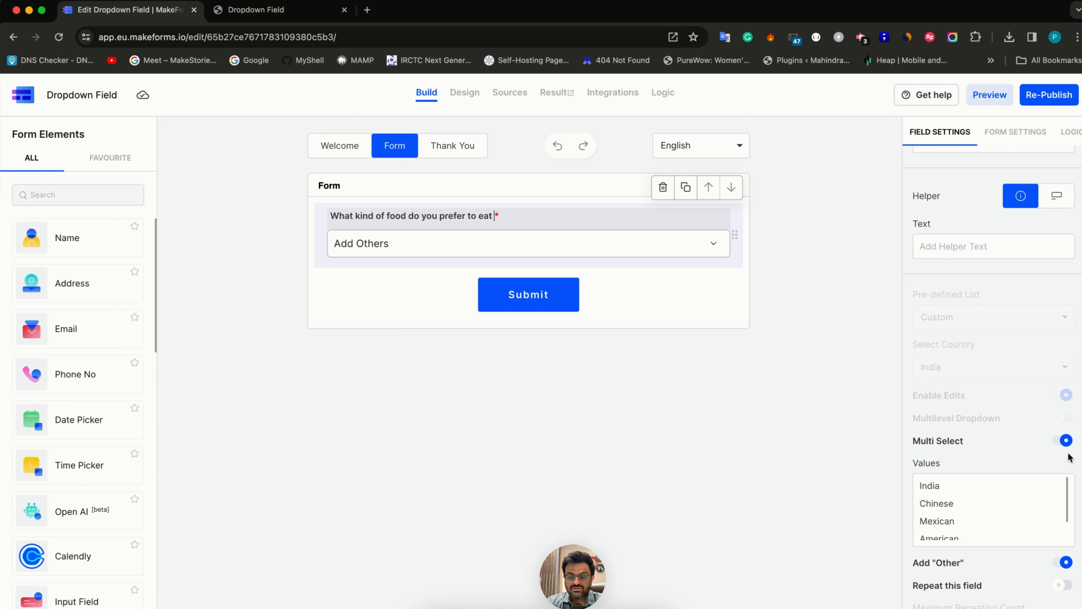
pyautogui.scroll(-4, 1068, 457)
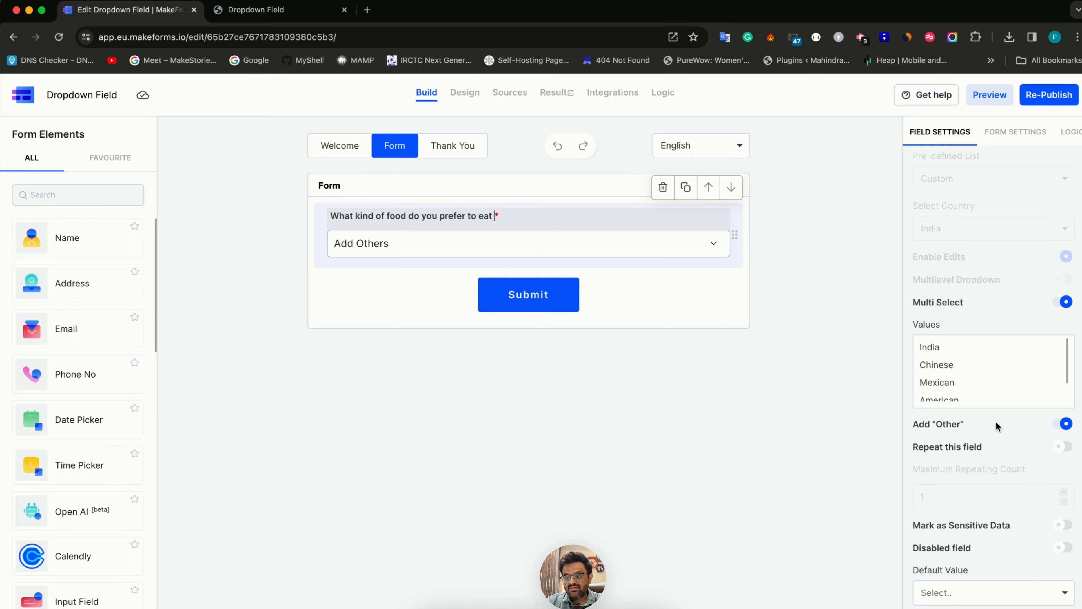
pyautogui.click(1066, 424)
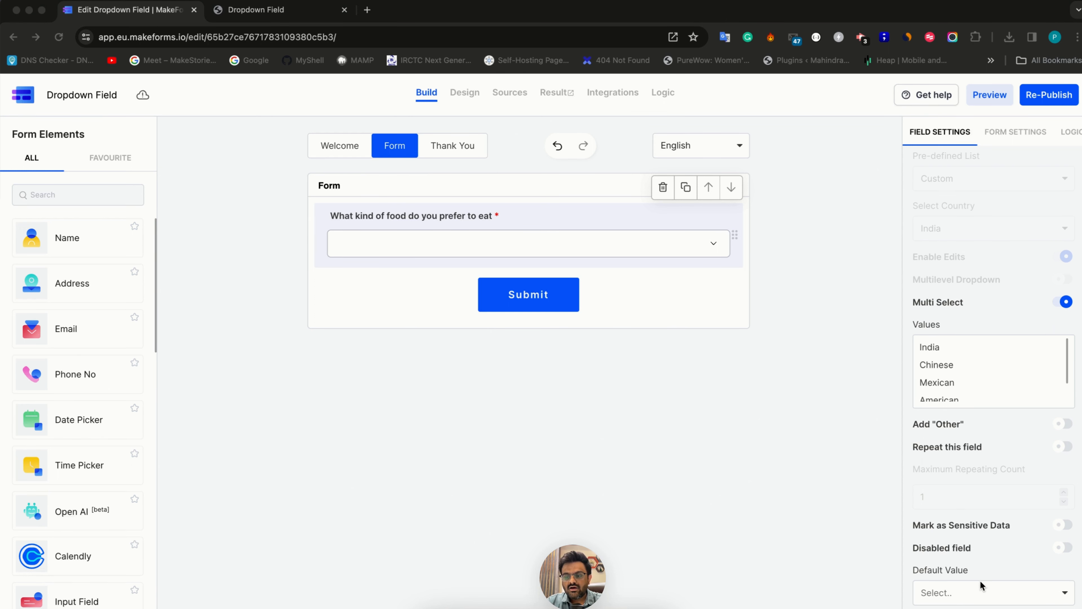
# Set the food dropdown's default value to Mexican and check the question in the Design view
pyautogui.click(974, 597)
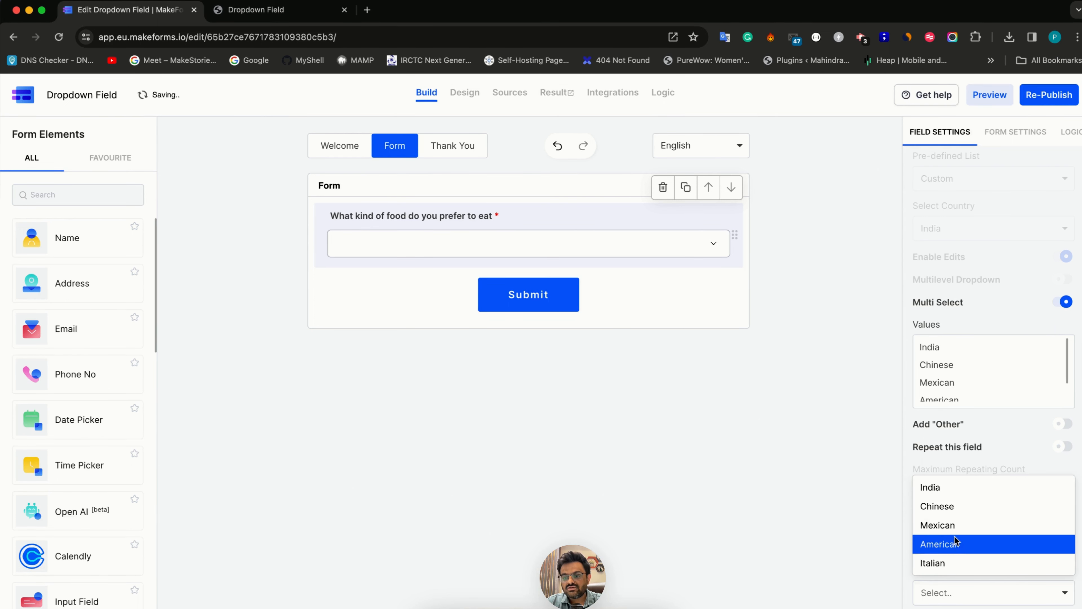
pyautogui.click(953, 528)
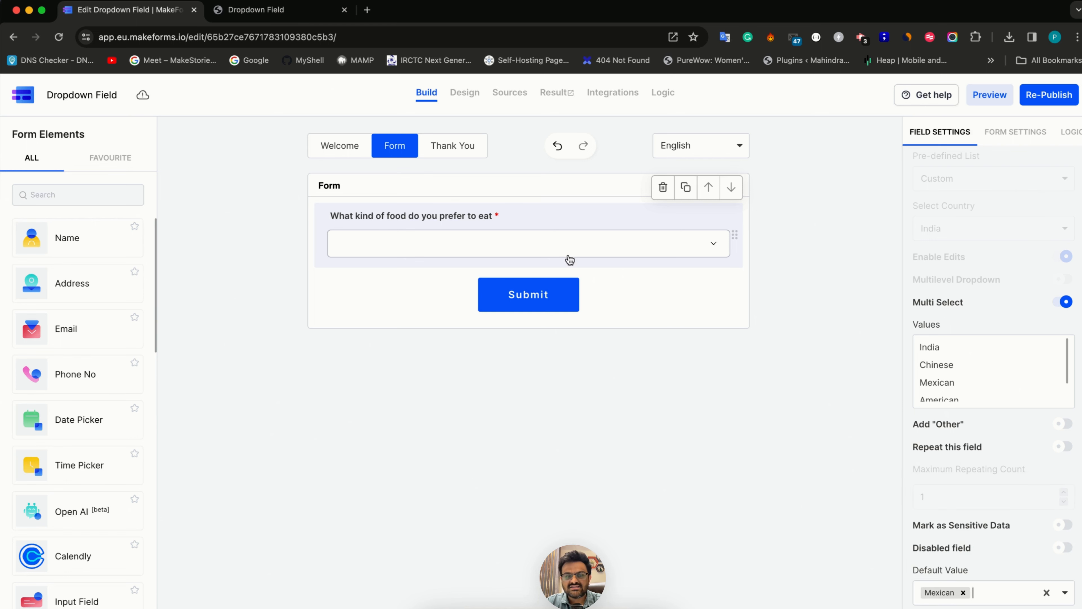
pyautogui.click(464, 93)
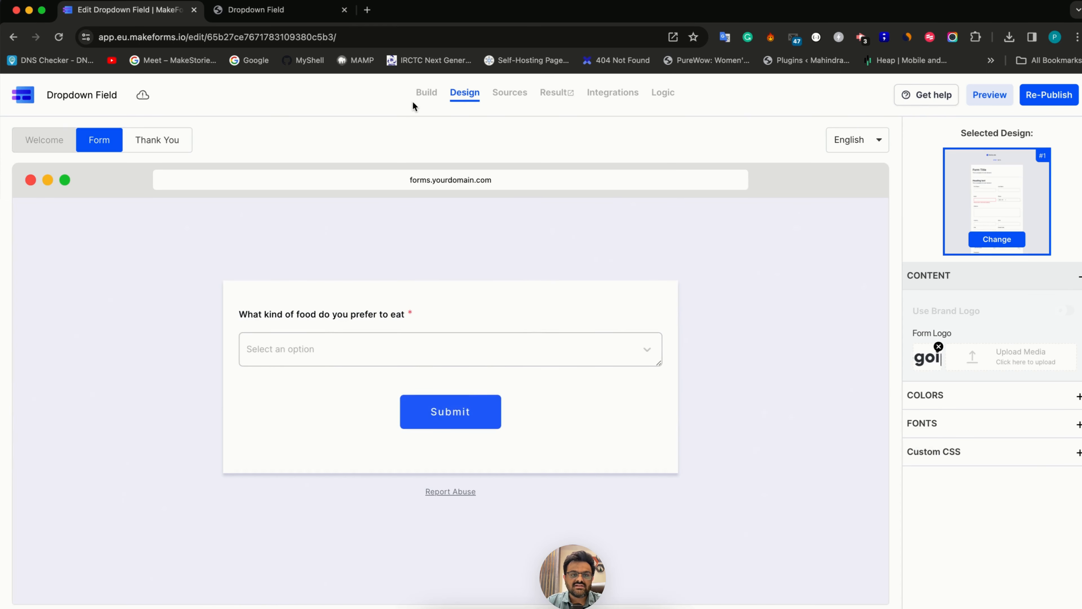
pyautogui.click(422, 93)
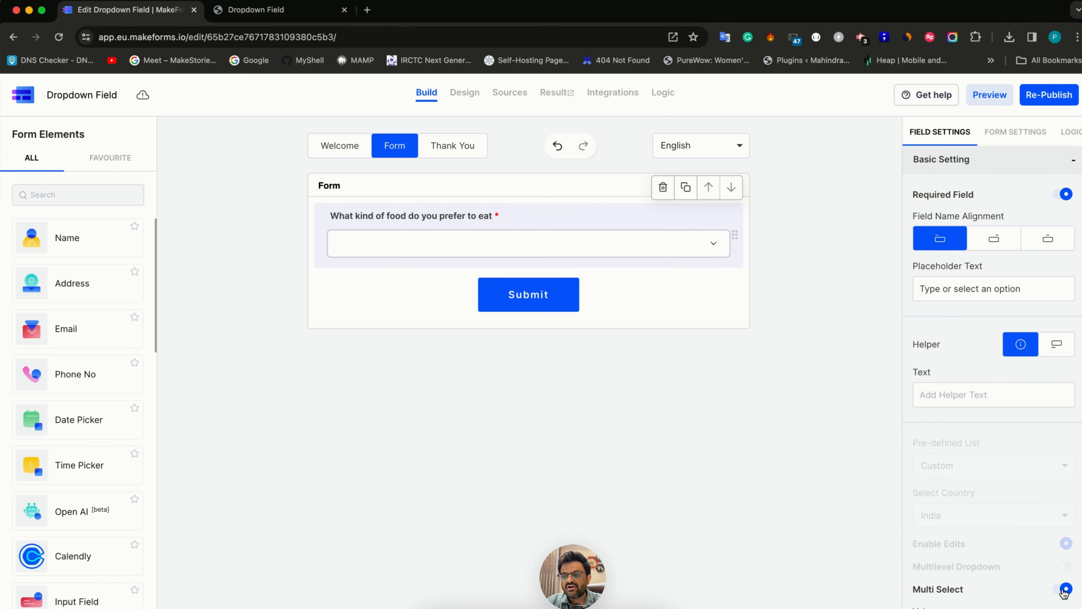
# Clear the default value of the food dropdown in the form builder
pyautogui.scroll(-3, 1064, 594)
pyautogui.scroll(-2, 1064, 593)
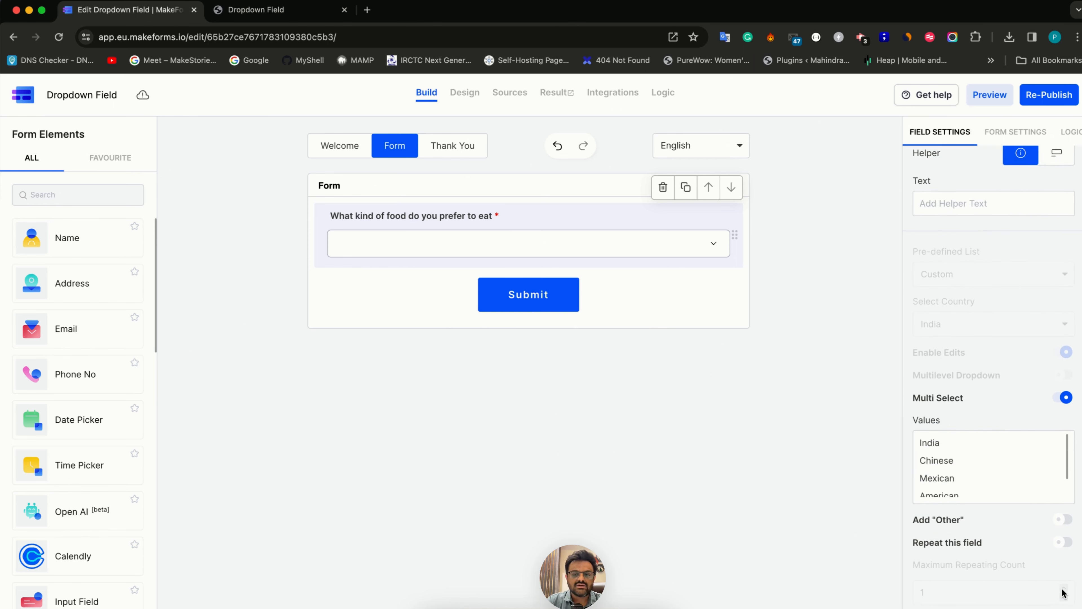
pyautogui.scroll(-3, 1064, 593)
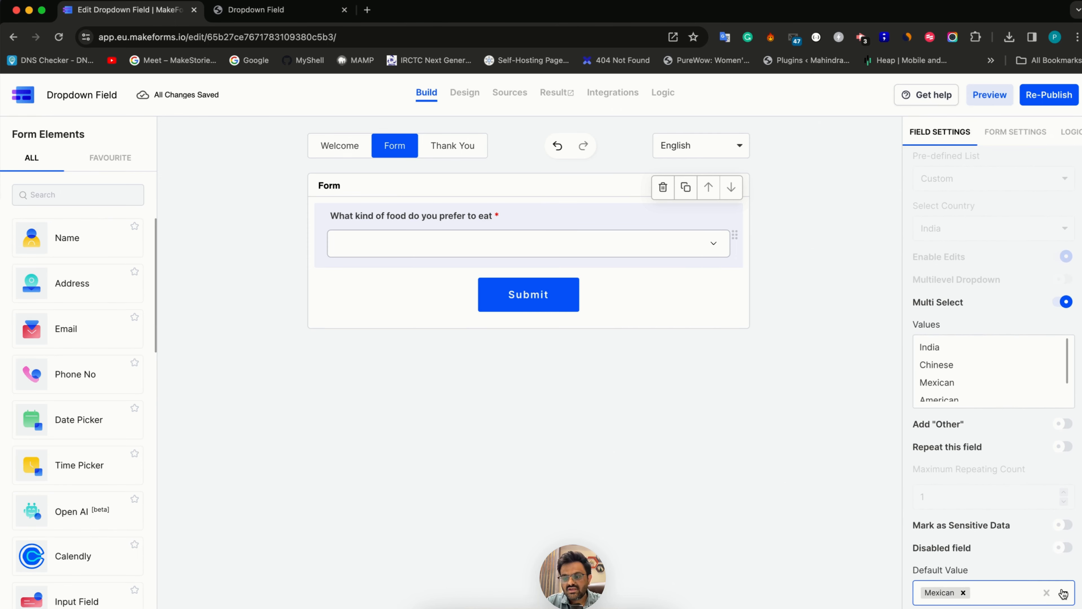
pyautogui.click(1046, 592)
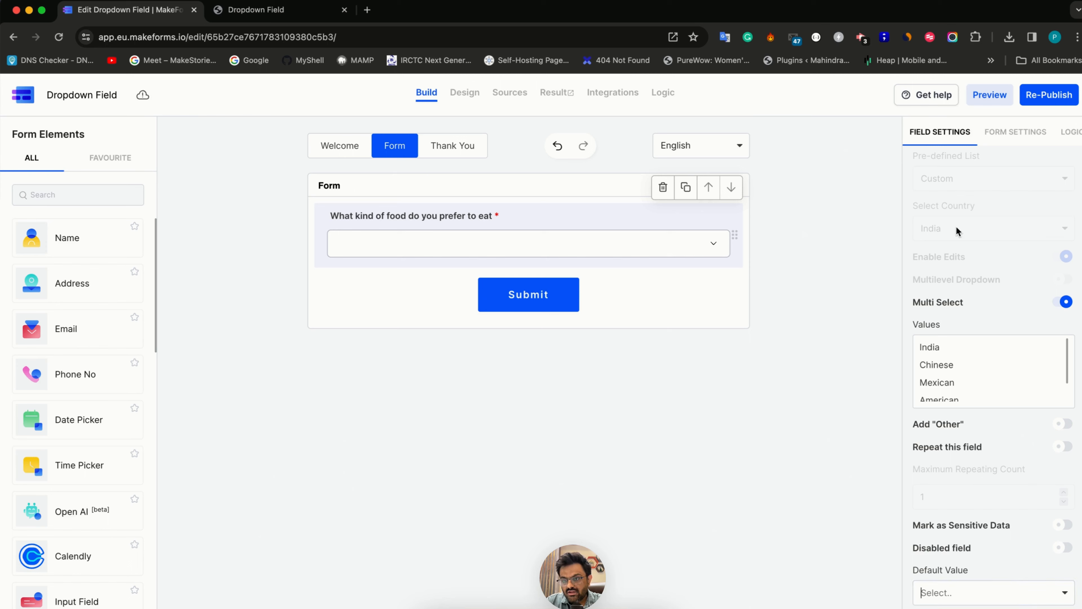
pyautogui.scroll(9, 956, 226)
pyautogui.click(949, 164)
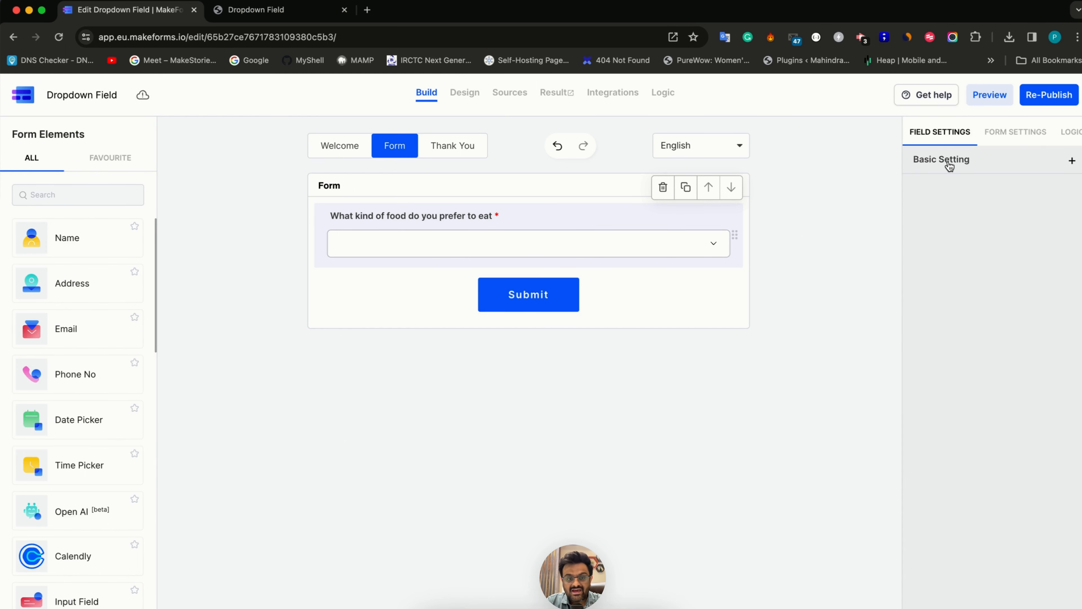
pyautogui.click(949, 165)
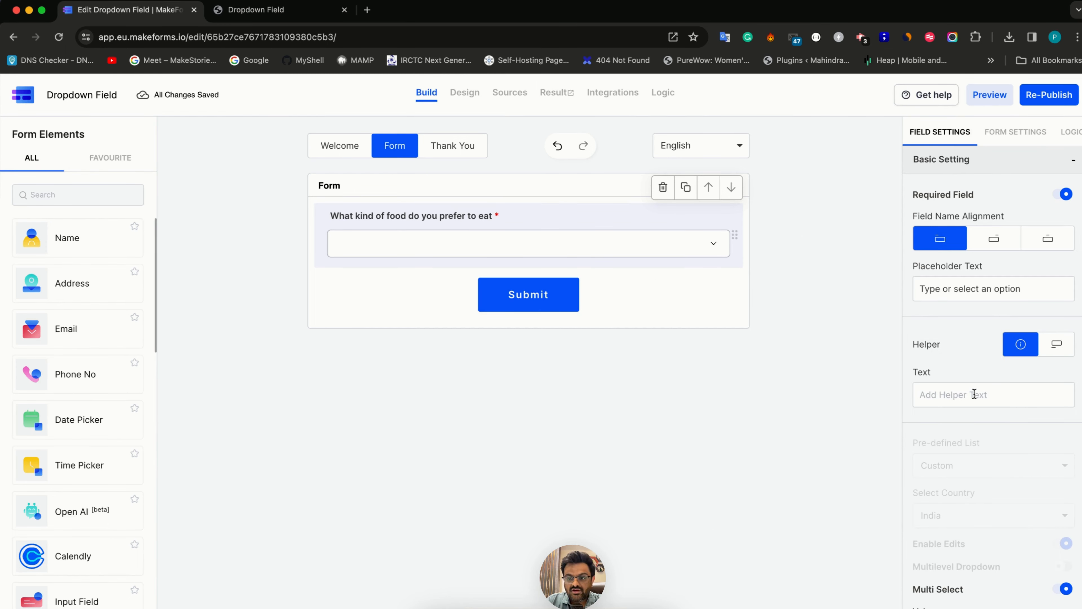